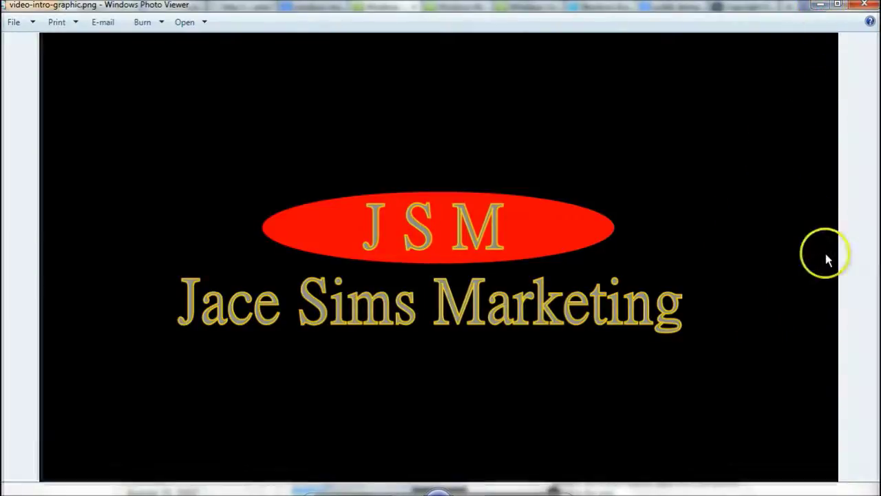
Minimize Photo Viewer and view the CNET Windows XP and Windows Live Movie Maker download pages
{"action": "left_click", "coordinate": [820, 5]}
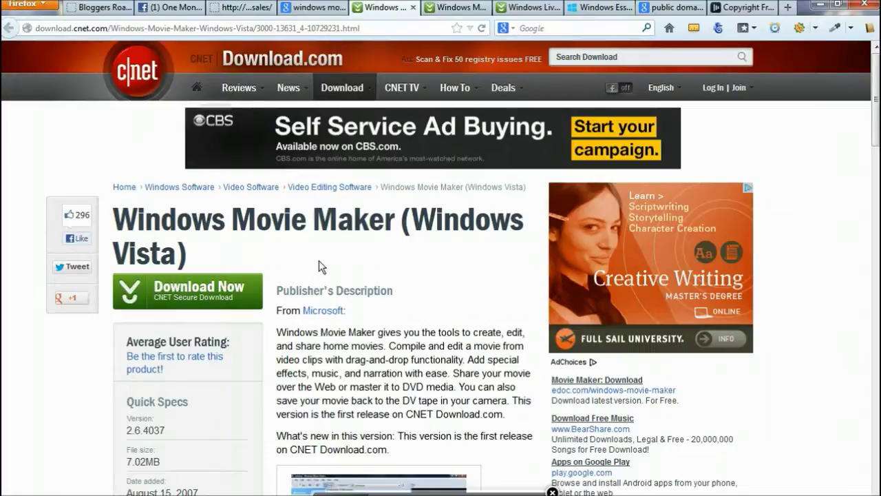
{"action": "left_click", "coordinate": [342, 259]}
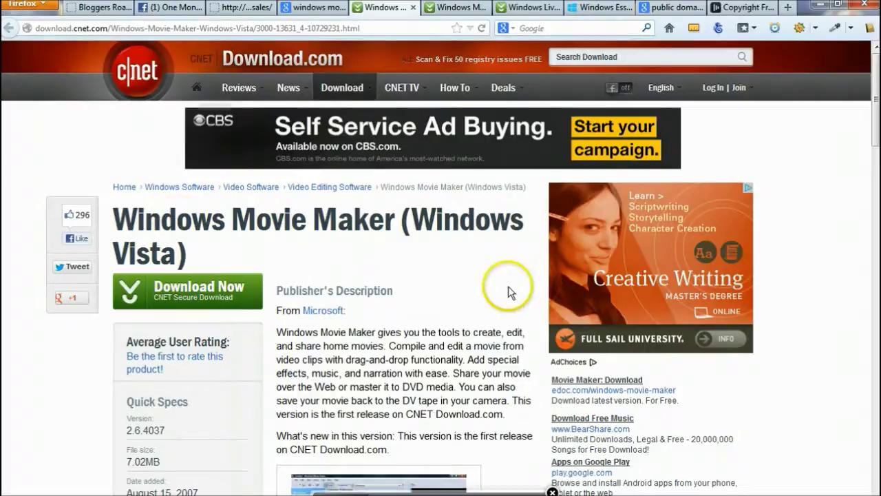
{"action": "left_click", "coordinate": [455, 9]}
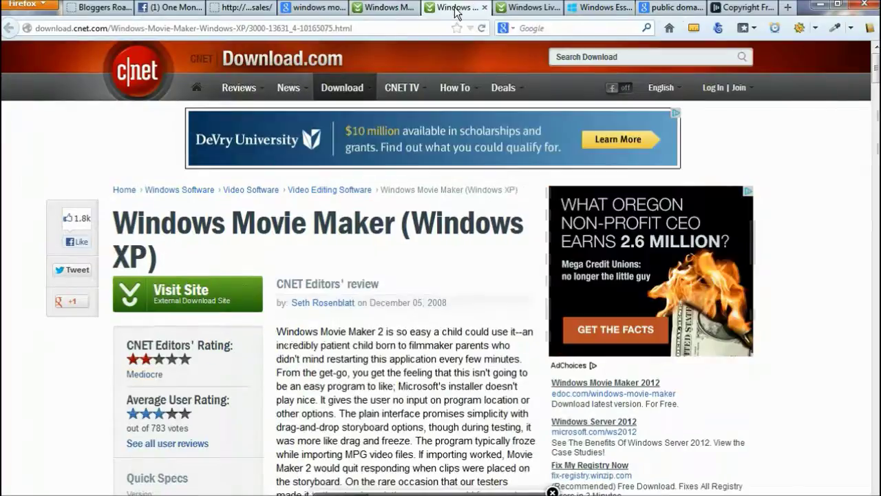
{"action": "left_click", "coordinate": [536, 14]}
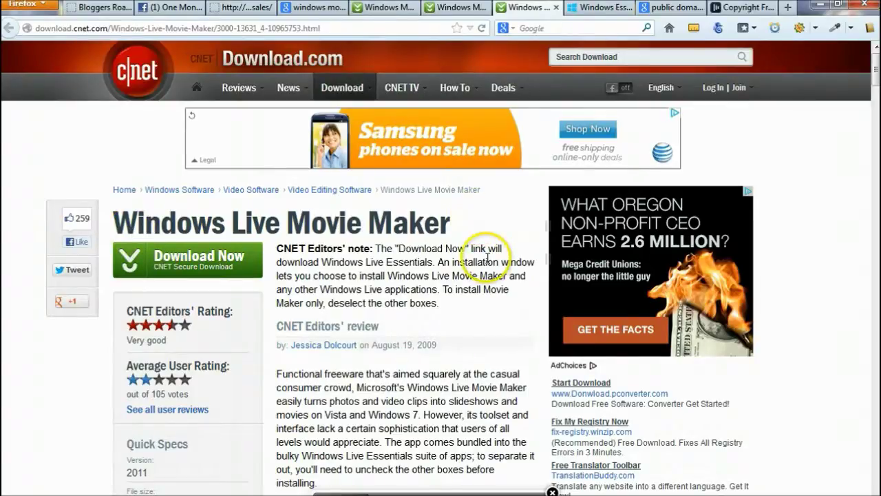
Look over Microsoft's Windows Essentials page, then bring up the Start menu's program list
{"action": "left_click", "coordinate": [600, 8]}
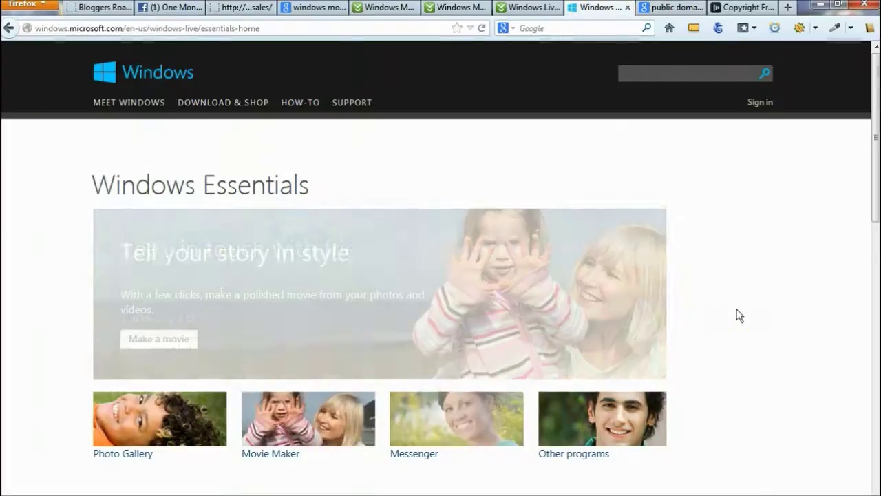
{"action": "scroll", "coordinate": [661, 296], "scroll_direction": "down", "scroll_amount": 2}
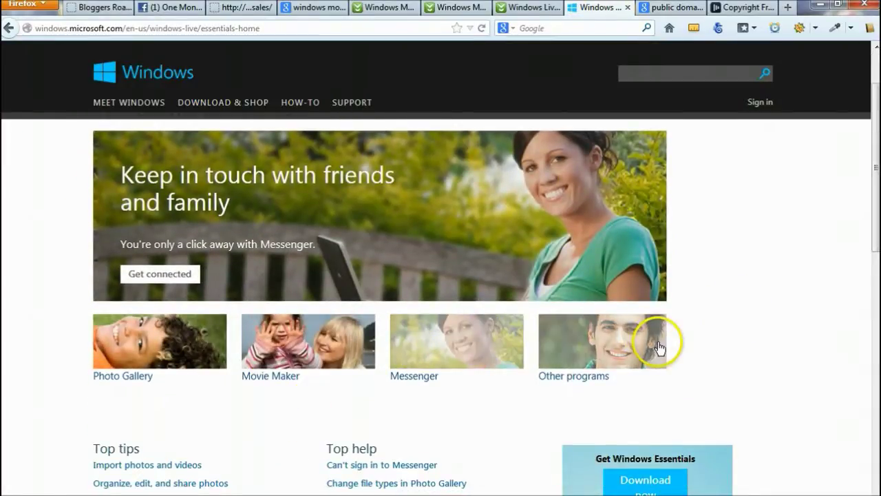
{"action": "scroll", "coordinate": [749, 347], "scroll_direction": "up", "scroll_amount": 2}
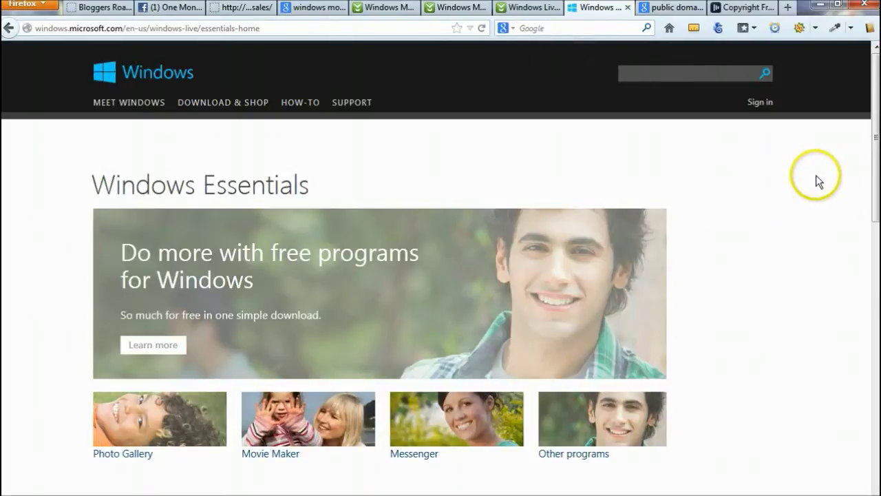
{"action": "mouse_move", "coordinate": [880, 227]}
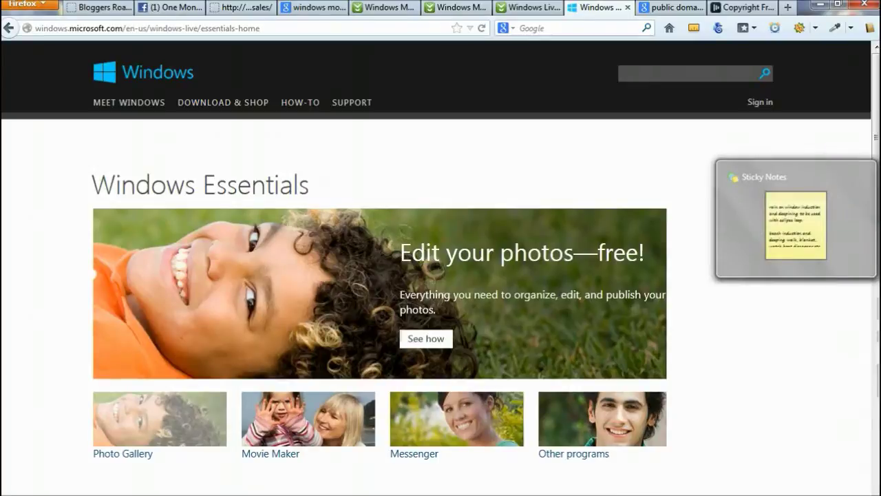
{"action": "key", "text": "super"}
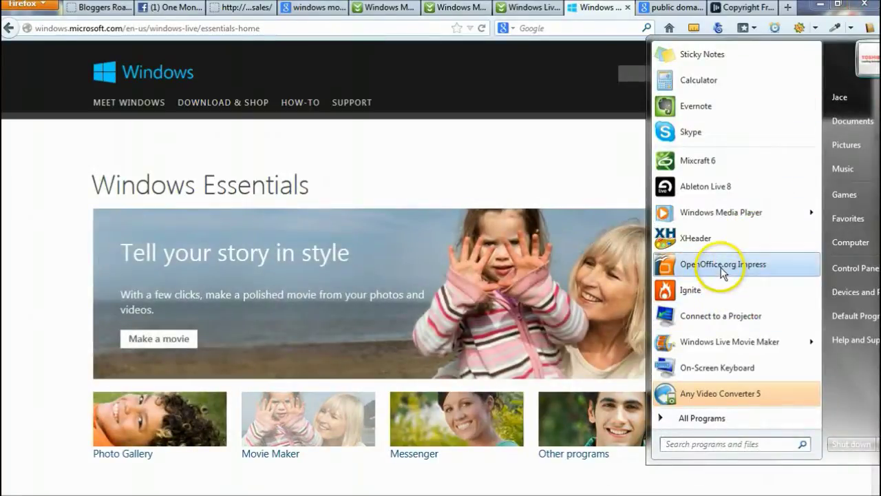
Launch Windows Live Movie Maker from the Start menu to get an empty My Movie project
{"action": "left_click", "coordinate": [722, 341]}
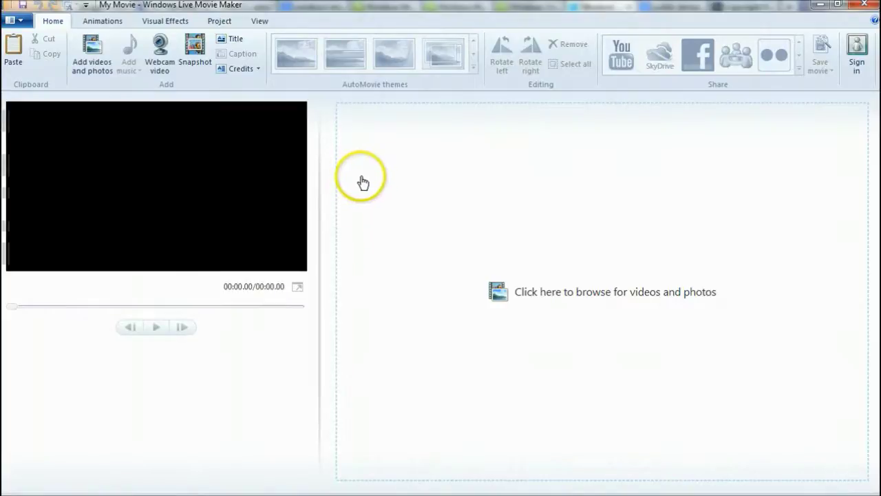
Add video-intro-graphic.png from the file browser as a 7-second storyboard clip
{"action": "left_click", "coordinate": [92, 56]}
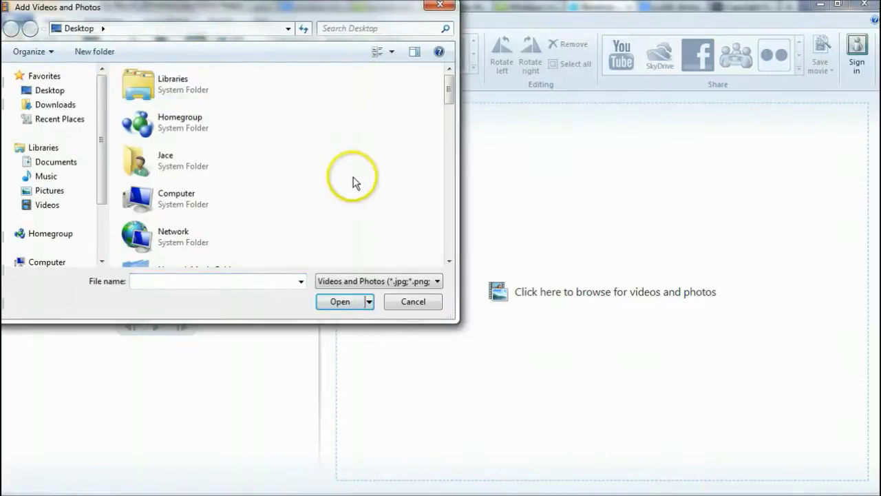
{"action": "scroll", "coordinate": [353, 184], "scroll_direction": "down", "scroll_amount": 15}
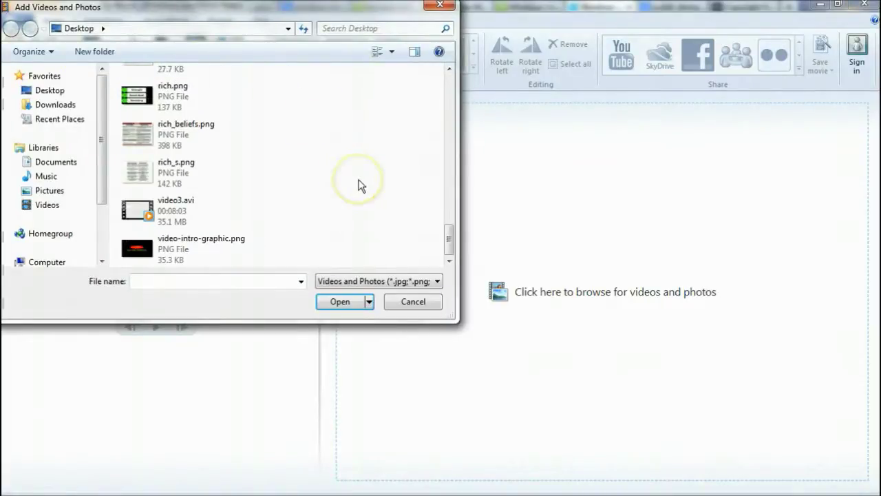
{"action": "key", "text": "Escape"}
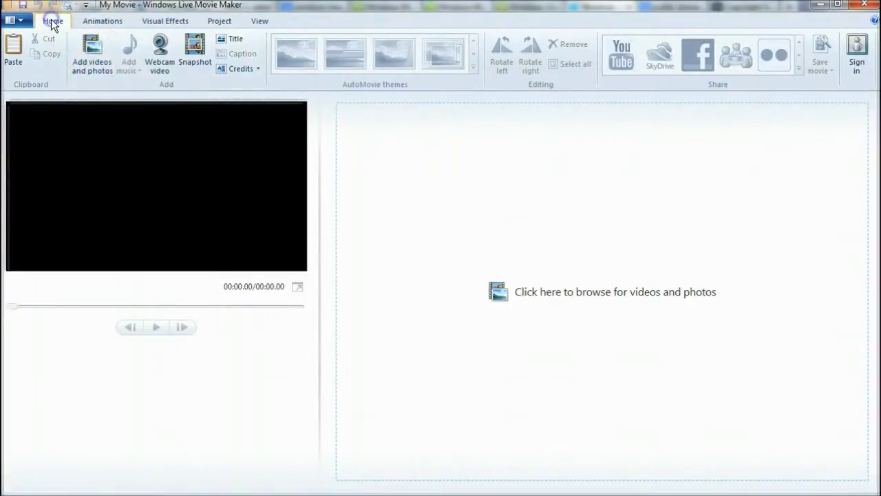
{"action": "left_click", "coordinate": [93, 55]}
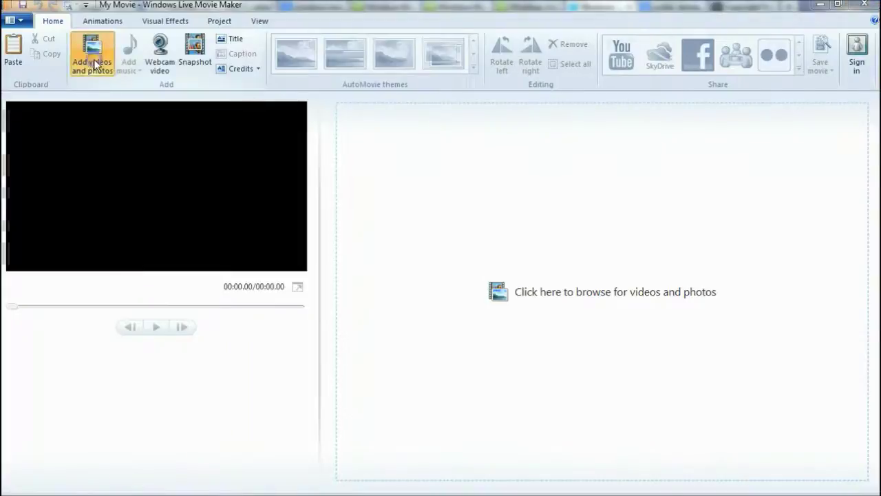
{"action": "scroll", "coordinate": [358, 179], "scroll_direction": "down", "scroll_amount": 15}
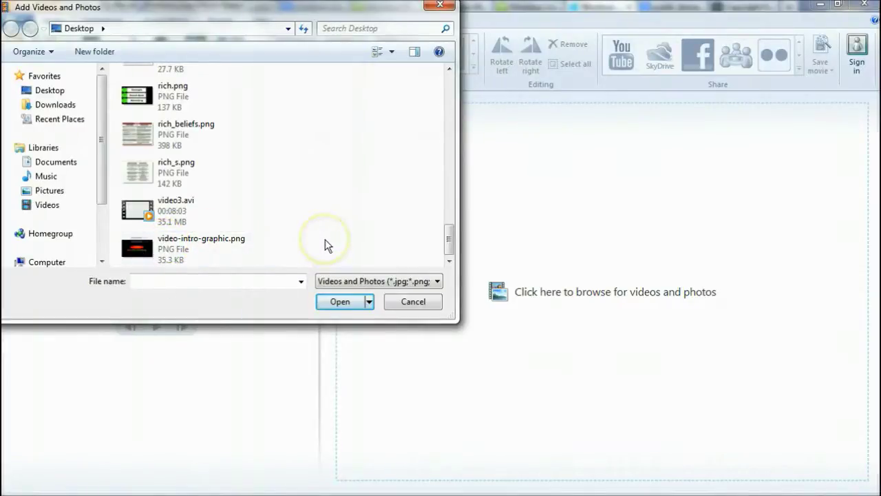
{"action": "double_click", "coordinate": [162, 247]}
{"action": "left_click", "coordinate": [477, 220]}
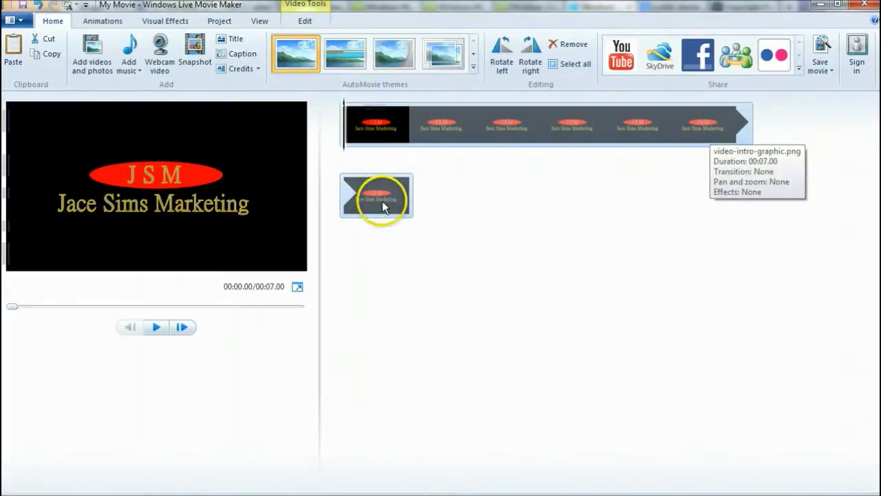
Copy the intro graphic clip and paste a second copy after it, making the movie 14 seconds
{"action": "left_click", "coordinate": [412, 203]}
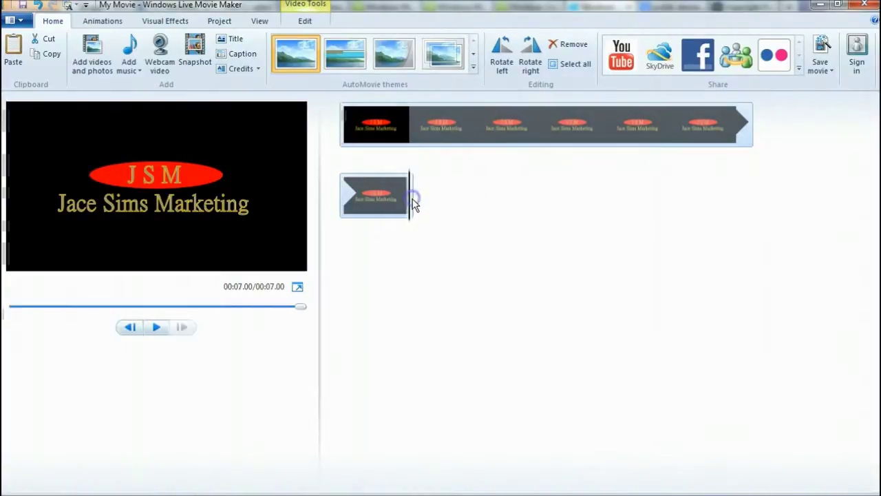
{"action": "left_click", "coordinate": [412, 197]}
{"action": "mouse_move", "coordinate": [416, 198]}
{"action": "left_mouse_down"}
{"action": "mouse_move", "coordinate": [356, 197]}
{"action": "mouse_move", "coordinate": [423, 200]}
{"action": "left_mouse_up"}
{"action": "right_click", "coordinate": [415, 130]}
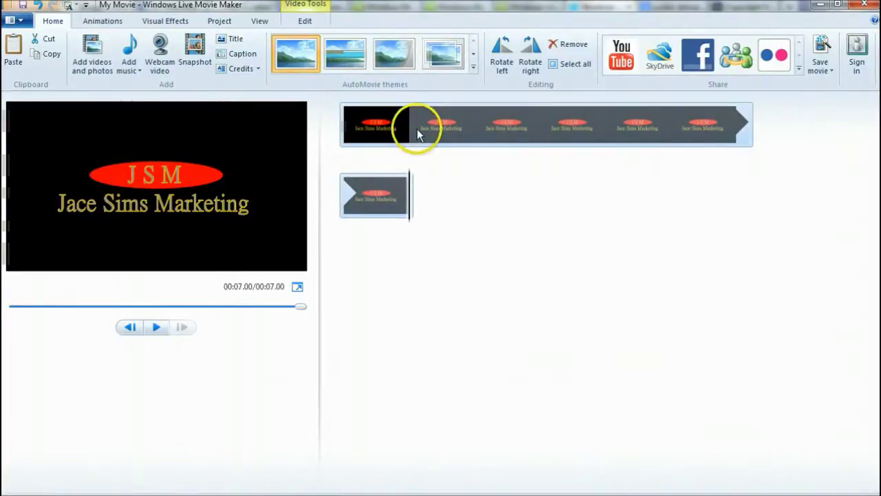
{"action": "left_click", "coordinate": [456, 154]}
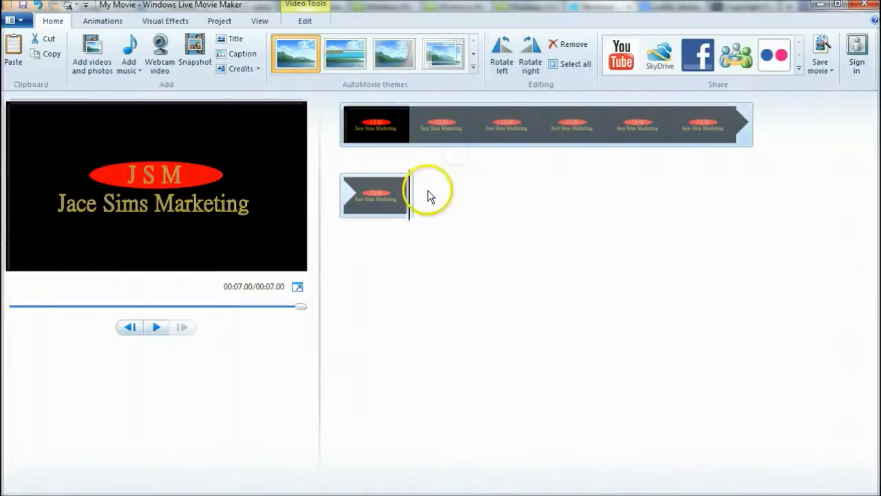
{"action": "right_click", "coordinate": [427, 195]}
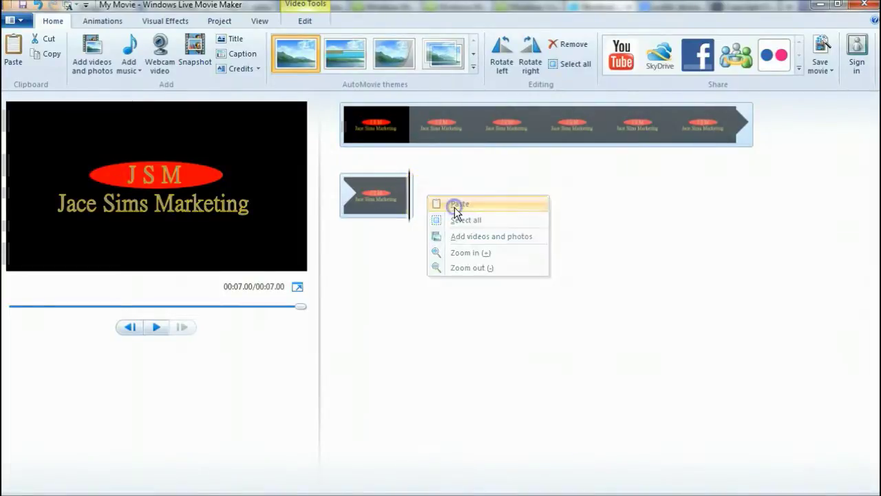
{"action": "left_click", "coordinate": [454, 205]}
{"action": "left_click", "coordinate": [417, 191]}
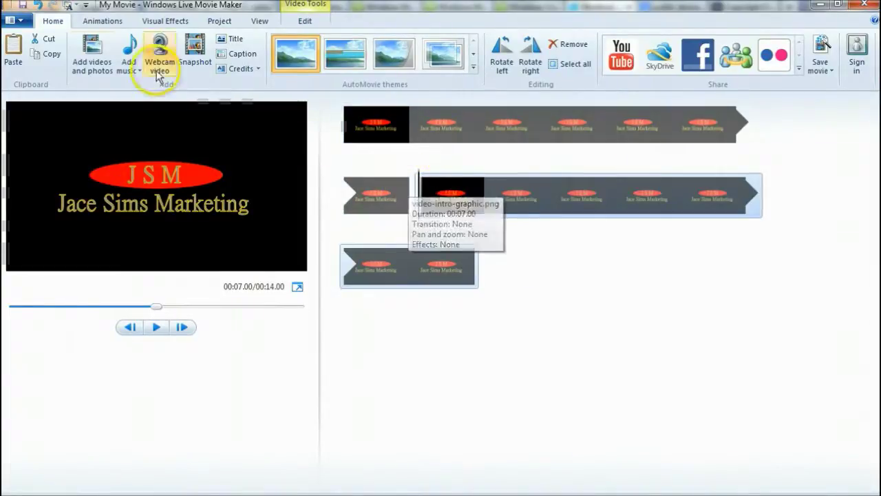
Park the playhead at the very end of the movie and browse for another file to add
{"action": "left_click", "coordinate": [96, 62]}
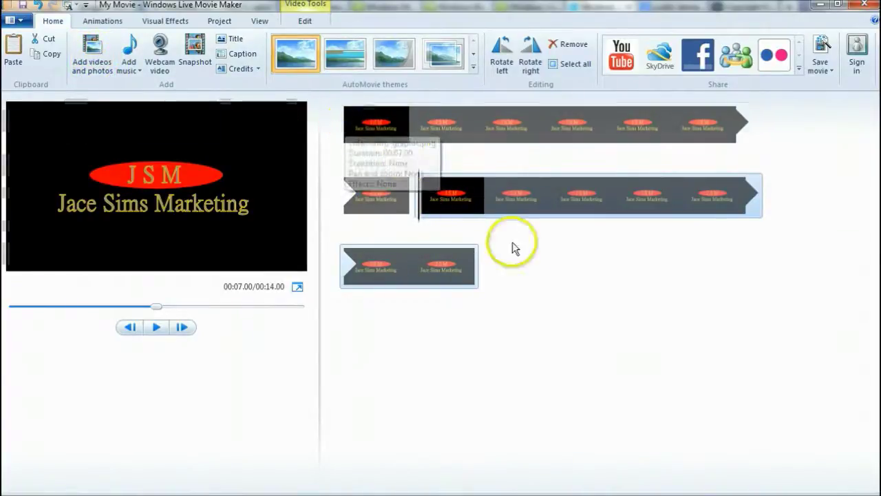
{"action": "left_click", "coordinate": [480, 270]}
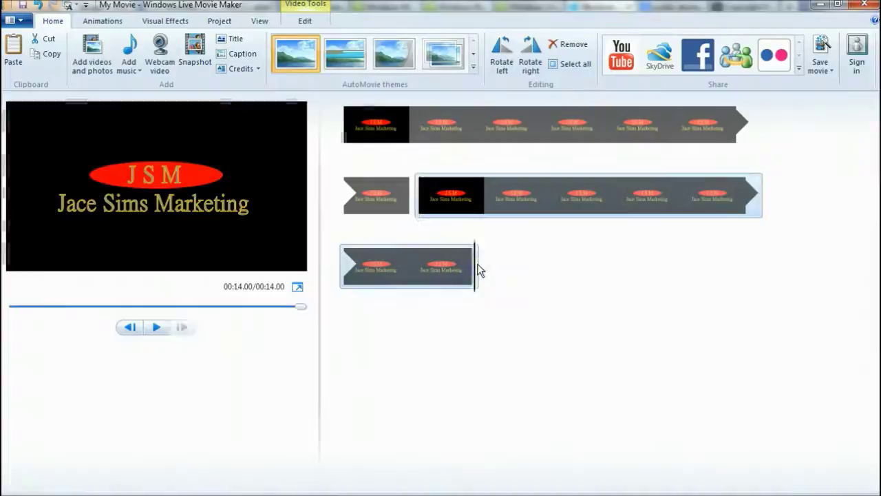
{"action": "left_click", "coordinate": [478, 270]}
{"action": "left_click", "coordinate": [446, 270]}
{"action": "left_click_drag", "start_coordinate": [446, 270], "coordinate": [494, 273]}
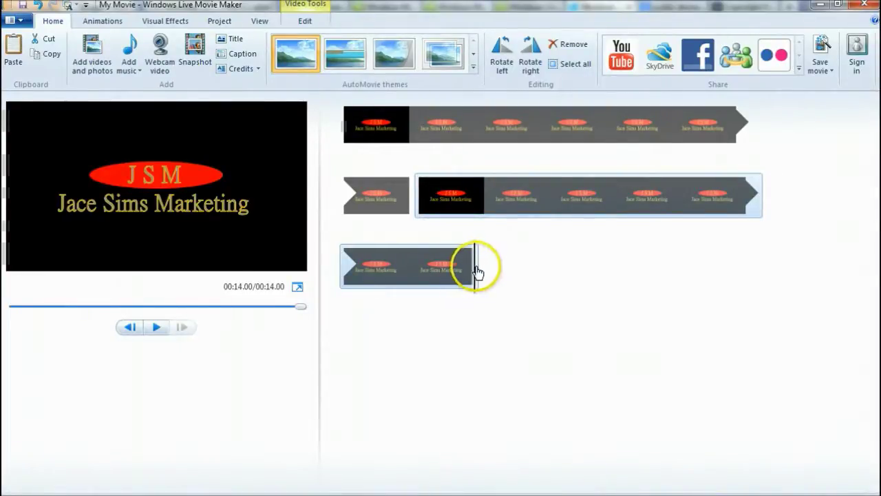
{"action": "left_click", "coordinate": [92, 54]}
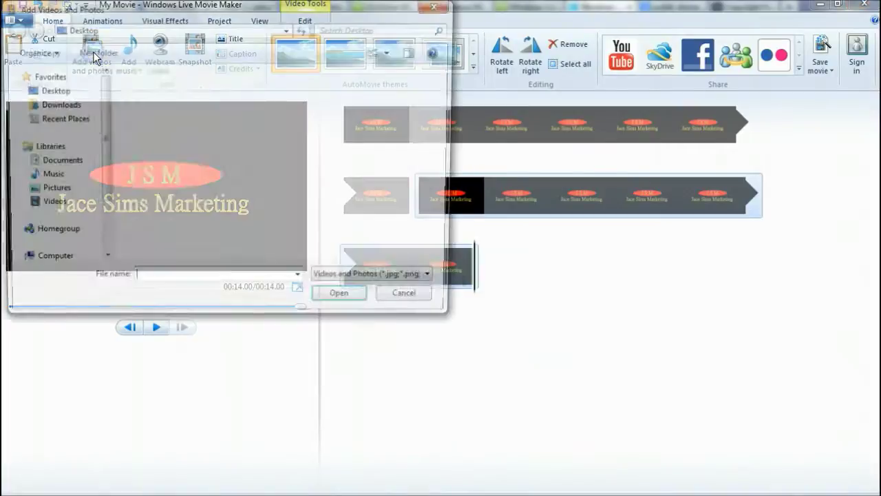
Find video3.avi among the Desktop files and add it, bringing the movie to 8:17
{"action": "left_click", "coordinate": [356, 183]}
{"action": "scroll", "coordinate": [356, 183], "scroll_direction": "down", "scroll_amount": 5}
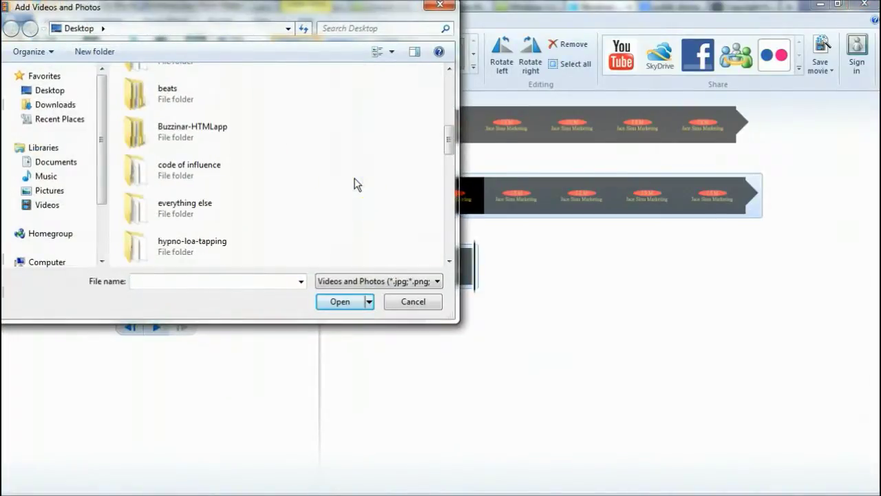
{"action": "scroll", "coordinate": [356, 183], "scroll_direction": "down", "scroll_amount": 3}
{"action": "left_click", "coordinate": [357, 187]}
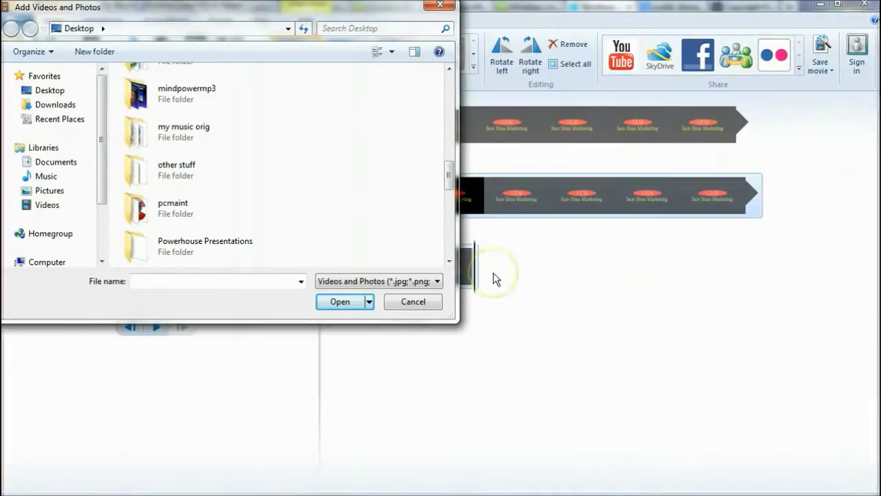
{"action": "scroll", "coordinate": [335, 213], "scroll_direction": "down", "scroll_amount": 10}
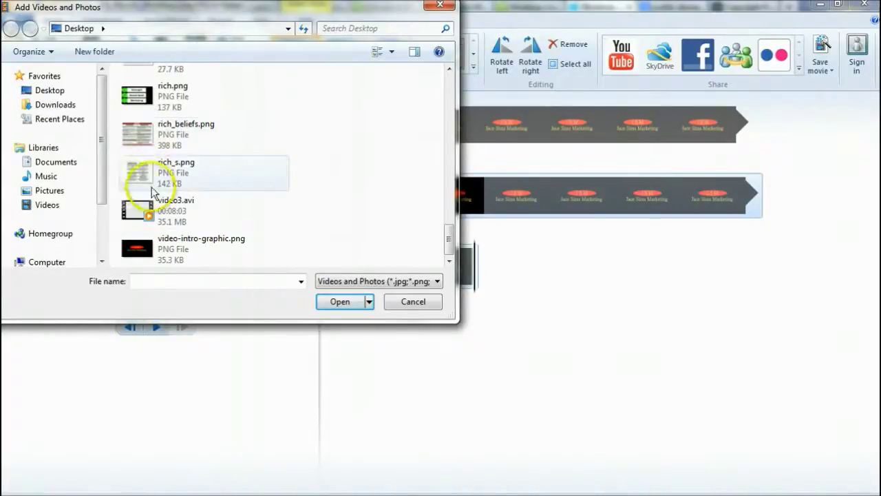
{"action": "double_click", "coordinate": [163, 212]}
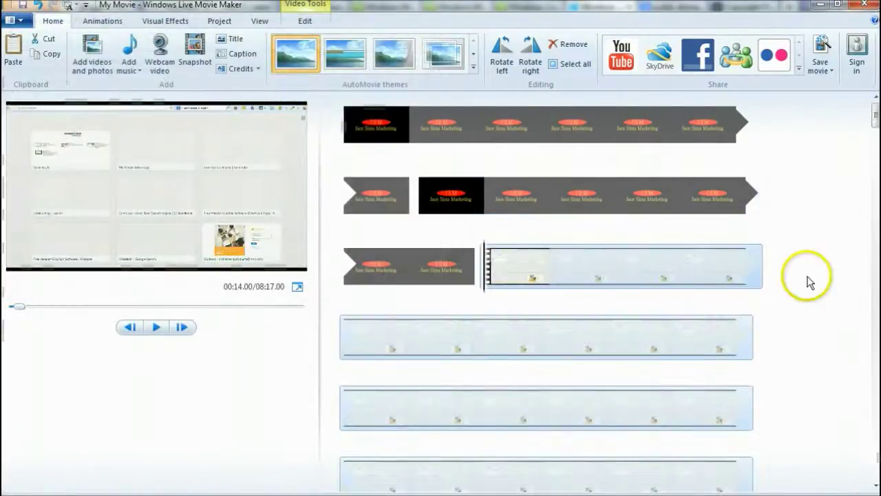
Scroll the storyboard to the last video3 clip and park the playhead at 08:17.00
{"action": "scroll", "coordinate": [582, 237], "scroll_direction": "up", "scroll_amount": 1}
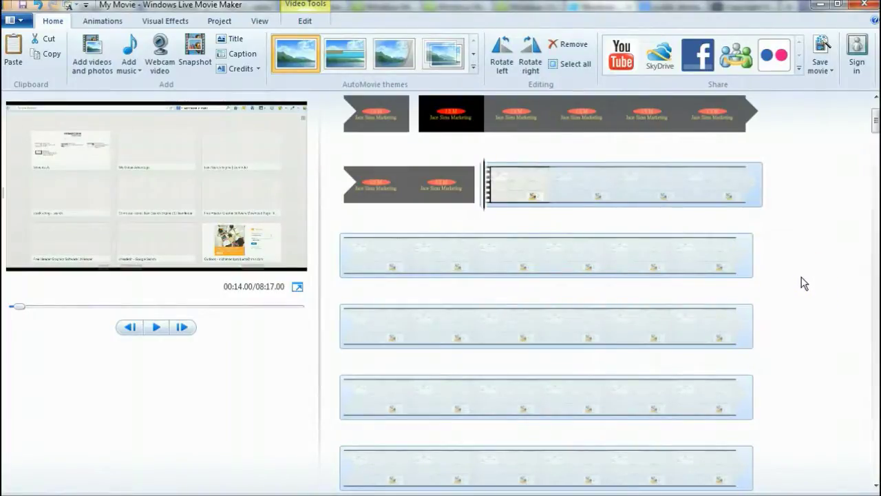
{"action": "scroll", "coordinate": [803, 282], "scroll_direction": "down", "scroll_amount": 5}
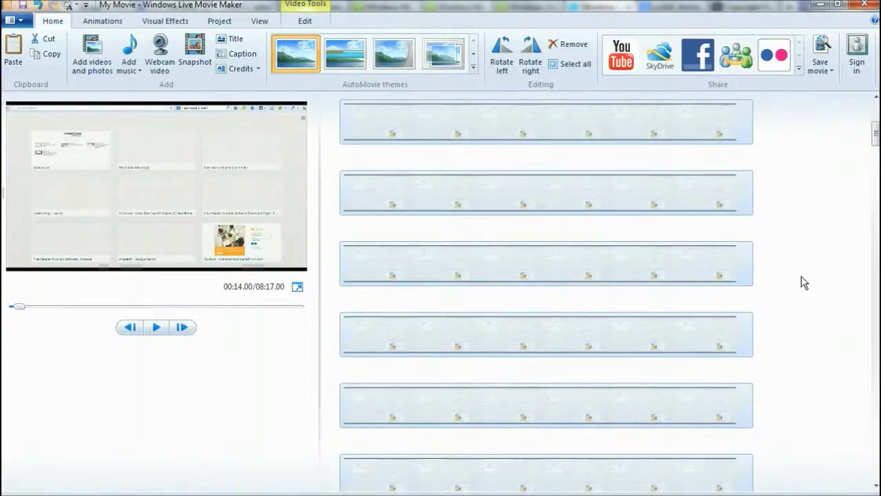
{"action": "scroll", "coordinate": [803, 282], "scroll_direction": "down", "scroll_amount": 3}
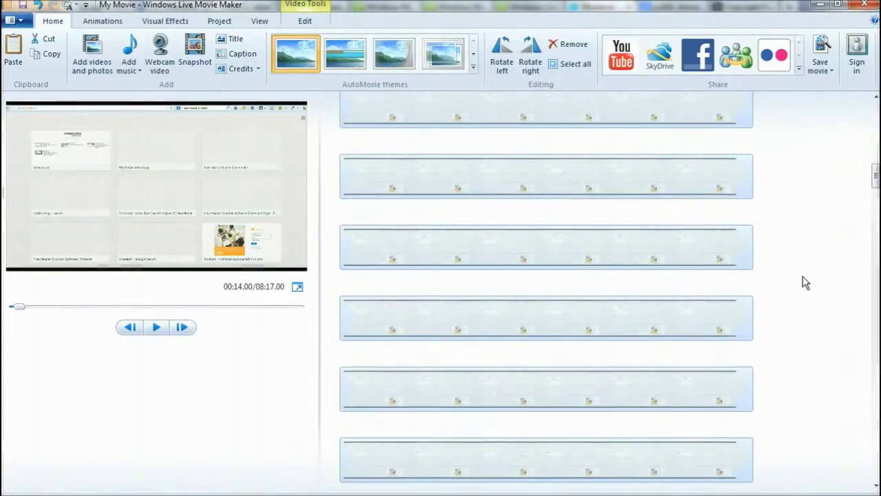
{"action": "left_click_drag", "start_coordinate": [877, 180], "coordinate": [877, 482]}
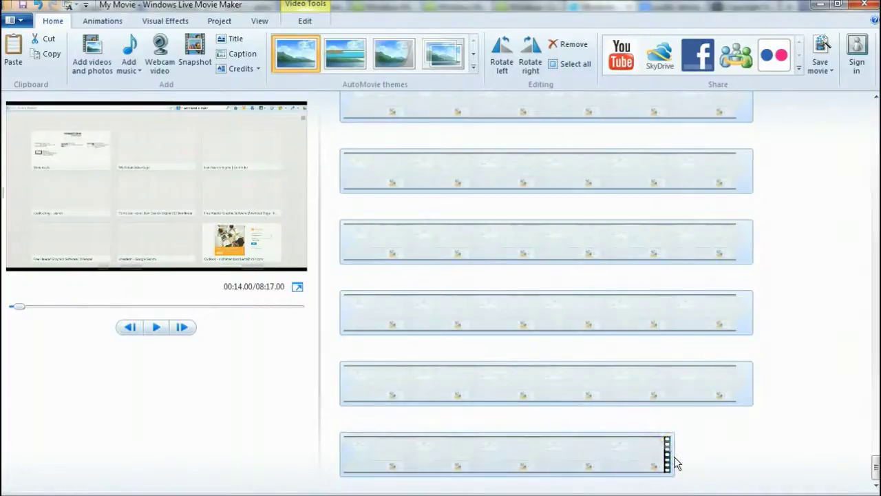
{"action": "left_click", "coordinate": [674, 462]}
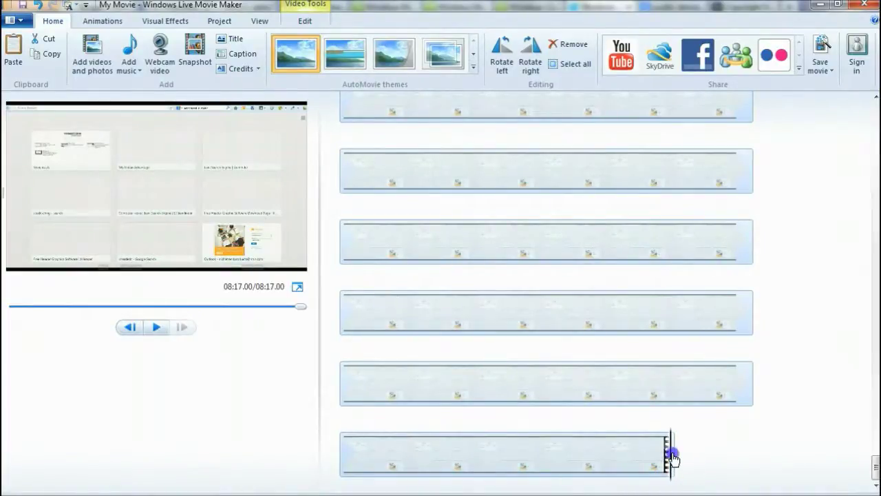
{"action": "left_click_drag", "start_coordinate": [670, 458], "coordinate": [693, 463]}
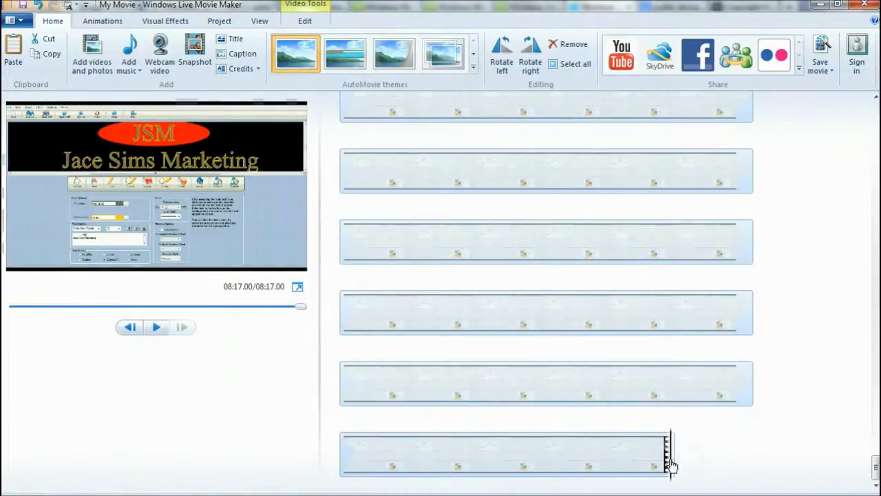
{"action": "left_click_drag", "start_coordinate": [734, 449], "coordinate": [697, 464]}
{"action": "left_click", "coordinate": [674, 455]}
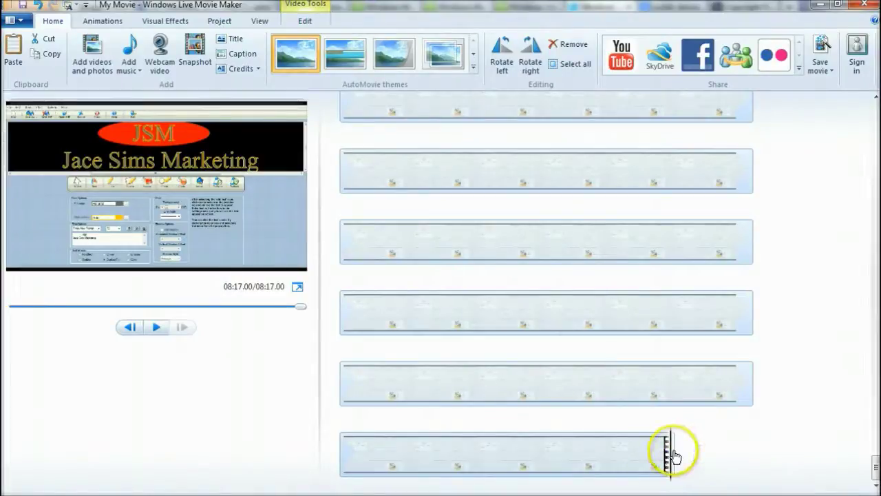
Append video-intro-graphic.png after the video3.avi screen recording
{"action": "left_click", "coordinate": [88, 57]}
{"action": "scroll", "coordinate": [351, 191], "scroll_direction": "down", "scroll_amount": 10}
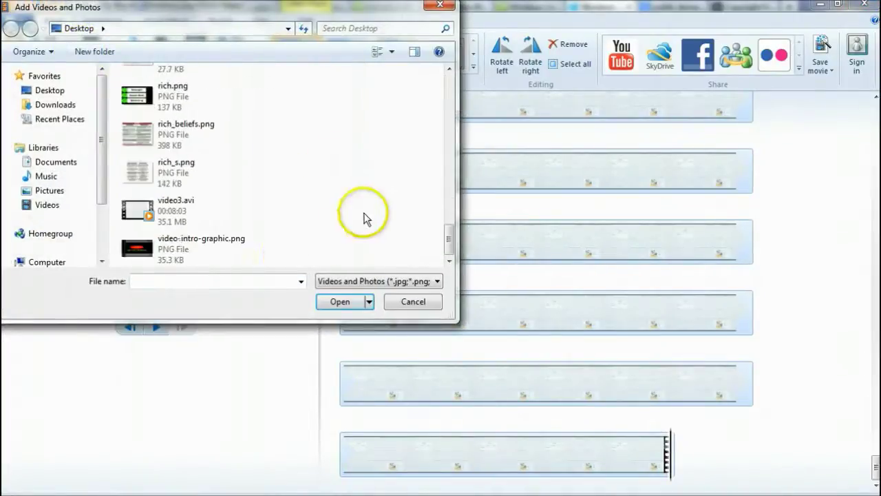
{"action": "double_click", "coordinate": [181, 244]}
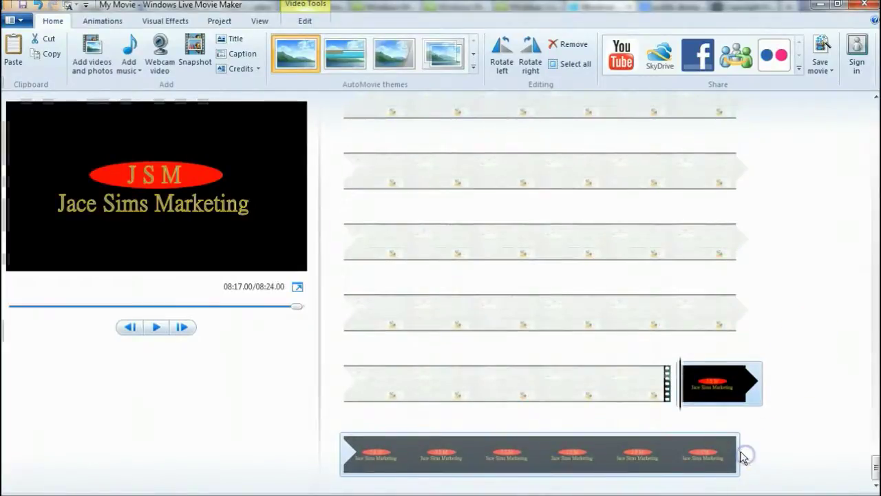
Paste a second JSM clip at the end, making the movie 08:31, then select the first clip
{"action": "left_click", "coordinate": [764, 458]}
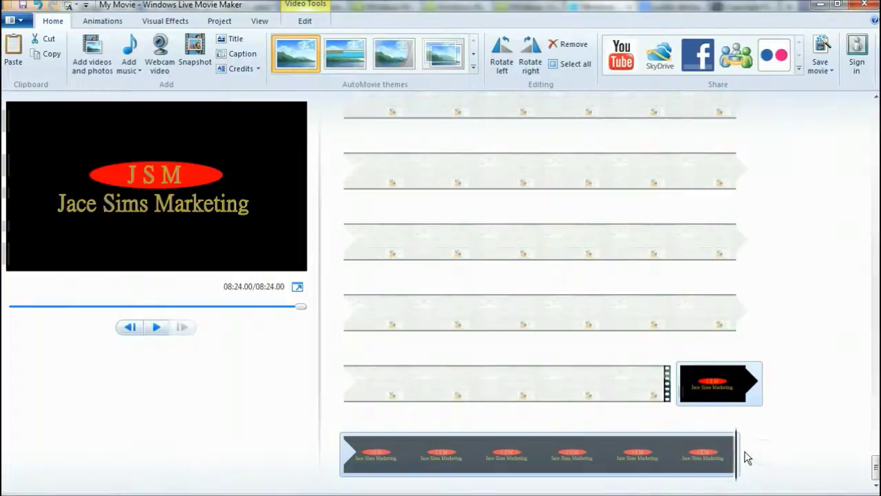
{"action": "right_click", "coordinate": [748, 458]}
{"action": "left_click", "coordinate": [778, 379]}
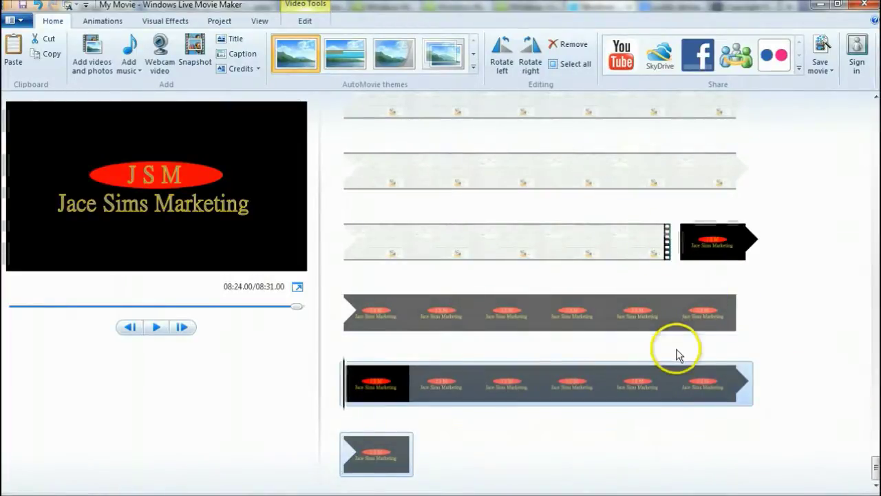
{"action": "scroll", "coordinate": [758, 358], "scroll_direction": "up", "scroll_amount": 2}
{"action": "scroll", "coordinate": [771, 350], "scroll_direction": "down", "scroll_amount": 2}
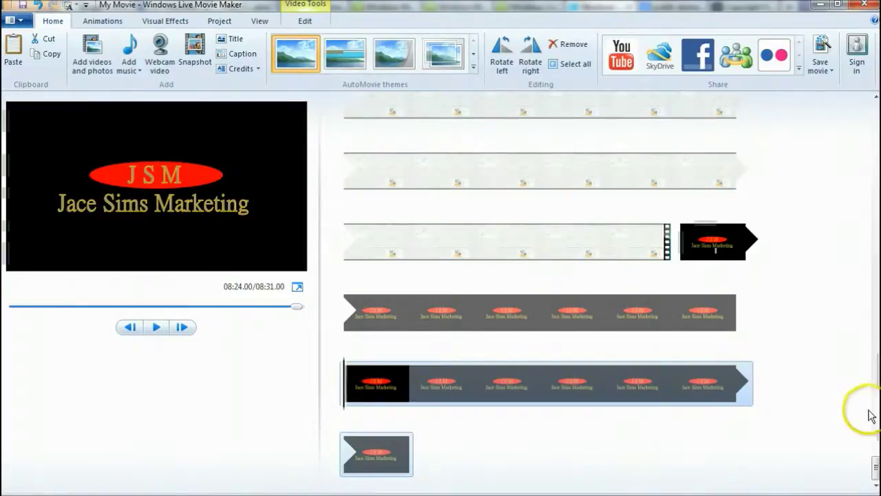
{"action": "left_click_drag", "start_coordinate": [866, 474], "coordinate": [863, 100]}
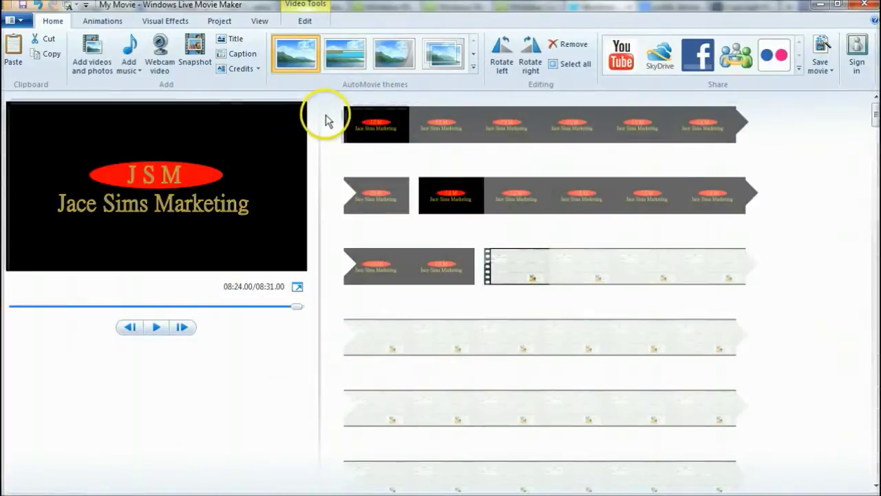
{"action": "left_click", "coordinate": [344, 127]}
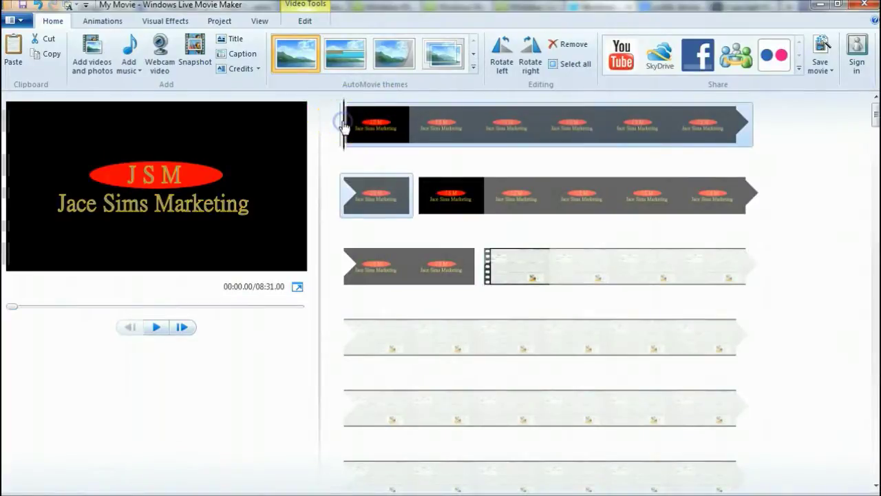
Preview and apply the 1.50-second Blur - through black transition to the opening JSM clip
{"action": "left_click", "coordinate": [97, 23]}
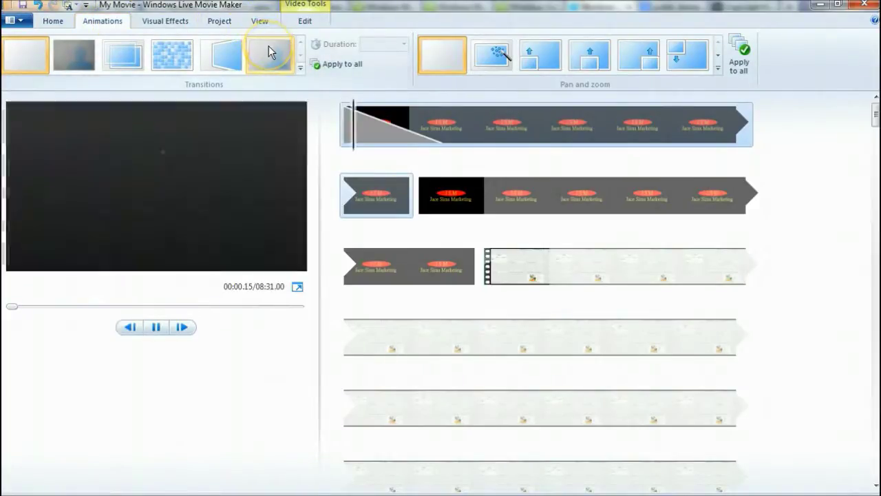
{"action": "left_click", "coordinate": [225, 56]}
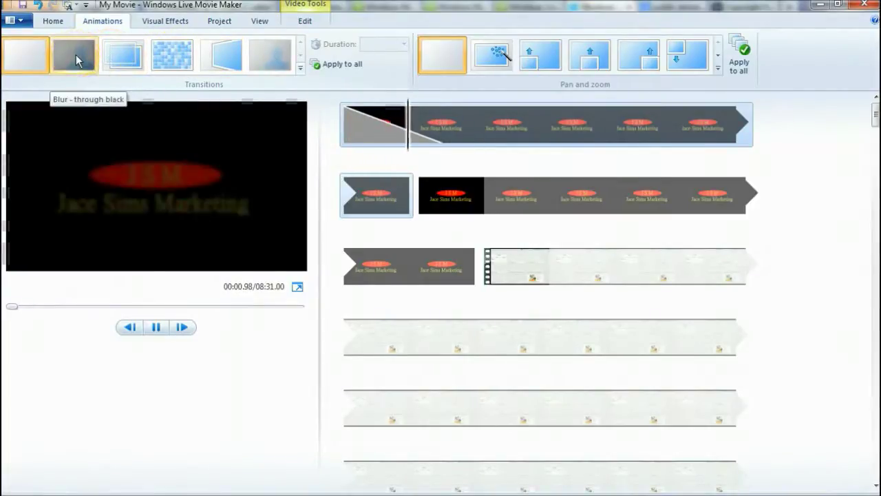
{"action": "left_click", "coordinate": [74, 62]}
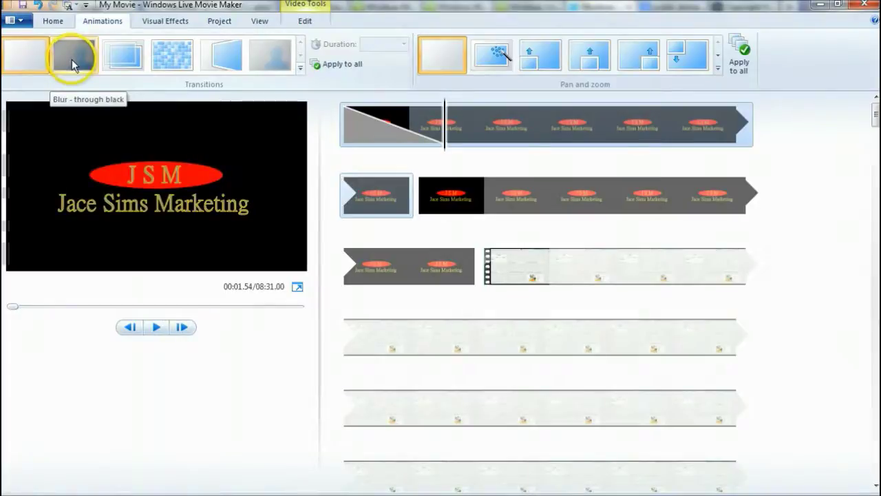
{"action": "left_click", "coordinate": [70, 60]}
{"action": "left_click", "coordinate": [70, 60]}
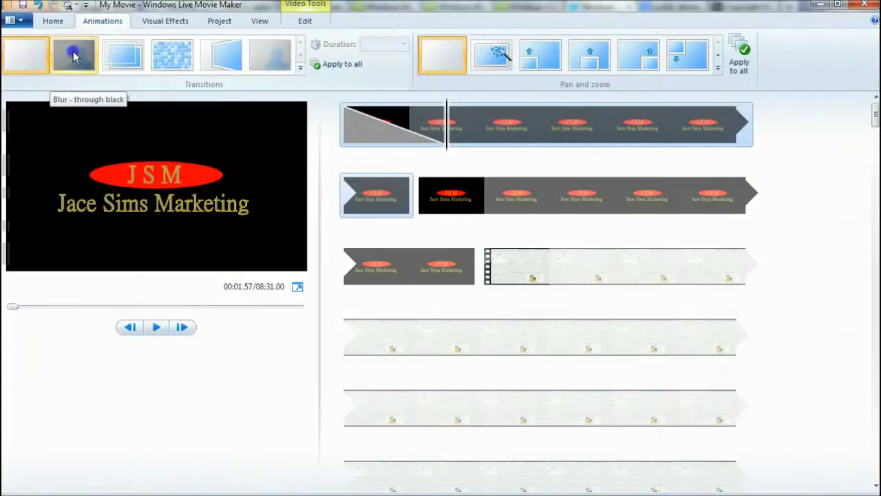
{"action": "left_click", "coordinate": [74, 57]}
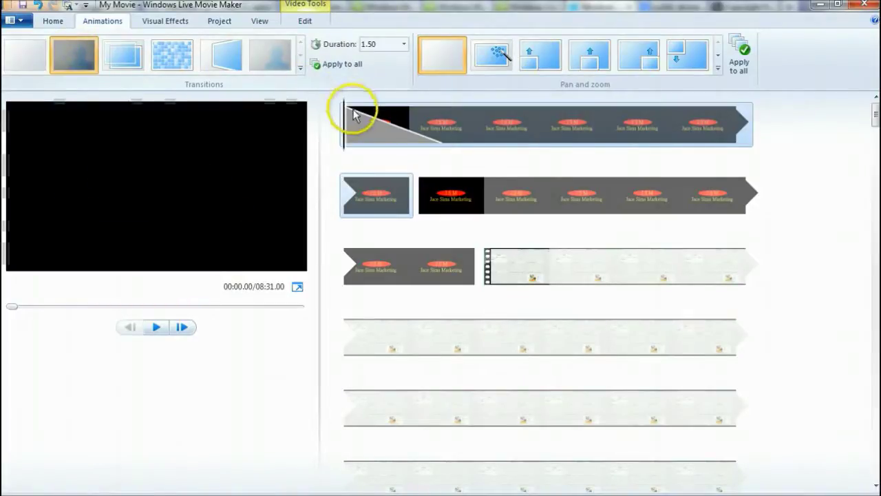
{"action": "mouse_move", "coordinate": [348, 136]}
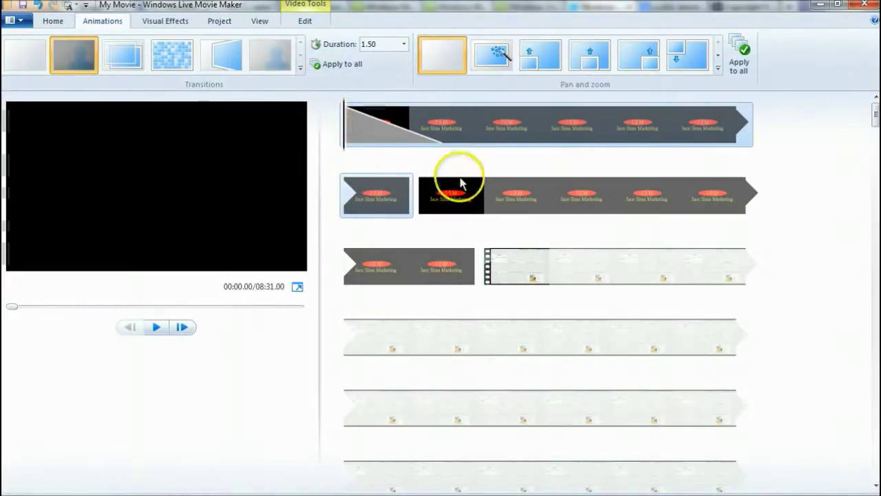
Select the video3.avi clip and browse the expanded Transitions gallery
{"action": "left_click", "coordinate": [484, 262]}
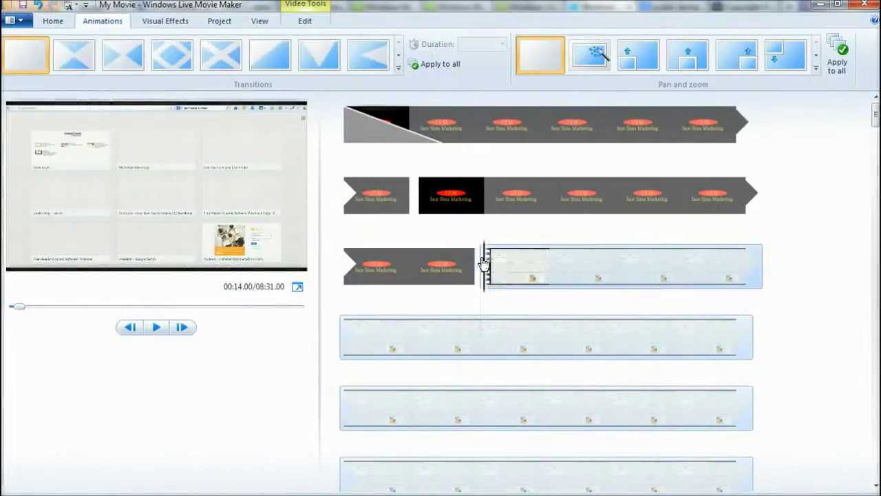
{"action": "left_click", "coordinate": [477, 262]}
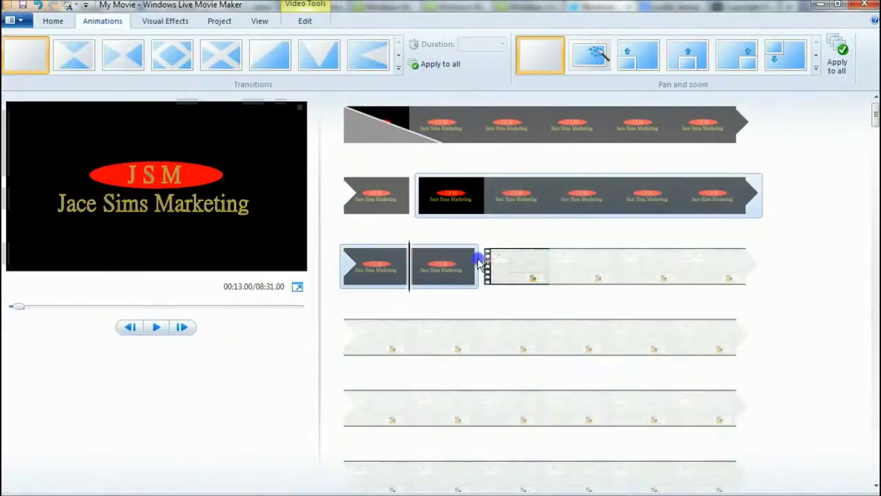
{"action": "left_click", "coordinate": [387, 252]}
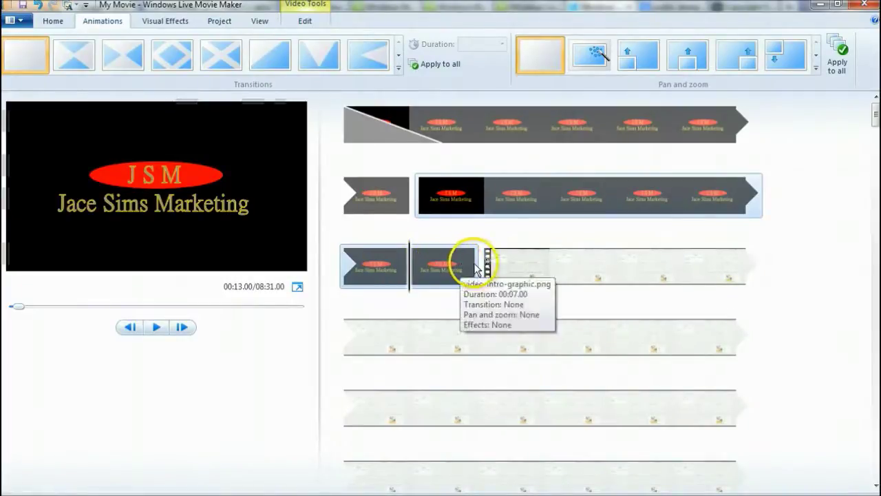
{"action": "left_click", "coordinate": [486, 265]}
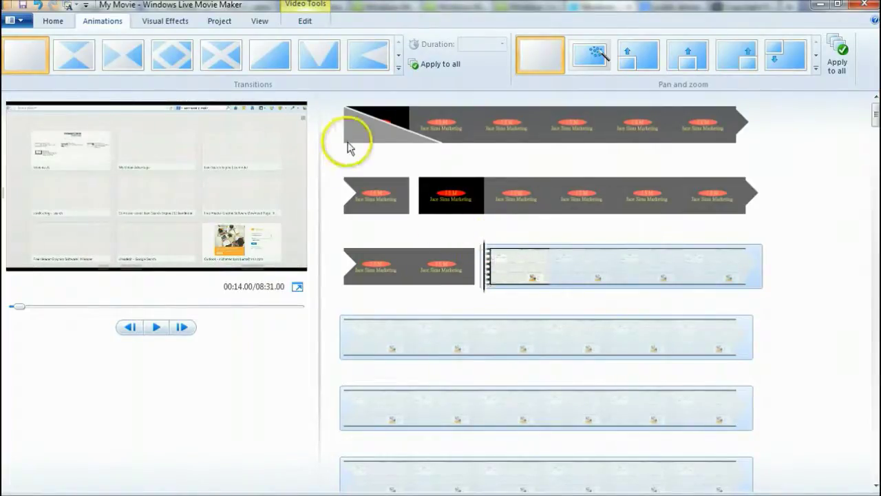
{"action": "left_click", "coordinate": [398, 56]}
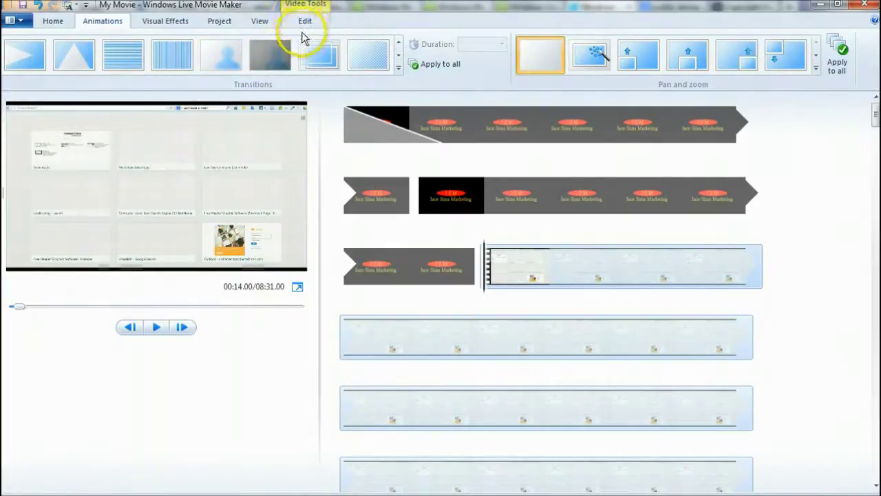
{"action": "left_click", "coordinate": [488, 286]}
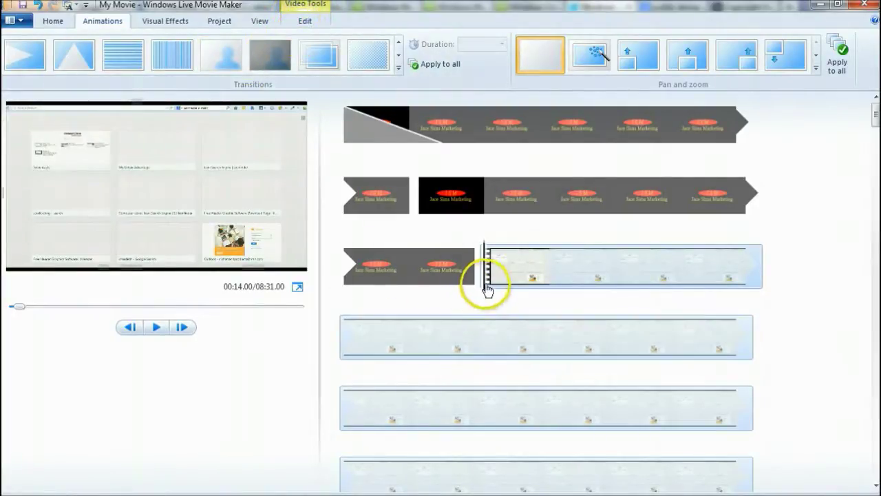
Turn the video3.avi clip's video volume down low, then return to Animations
{"action": "left_click", "coordinate": [308, 17]}
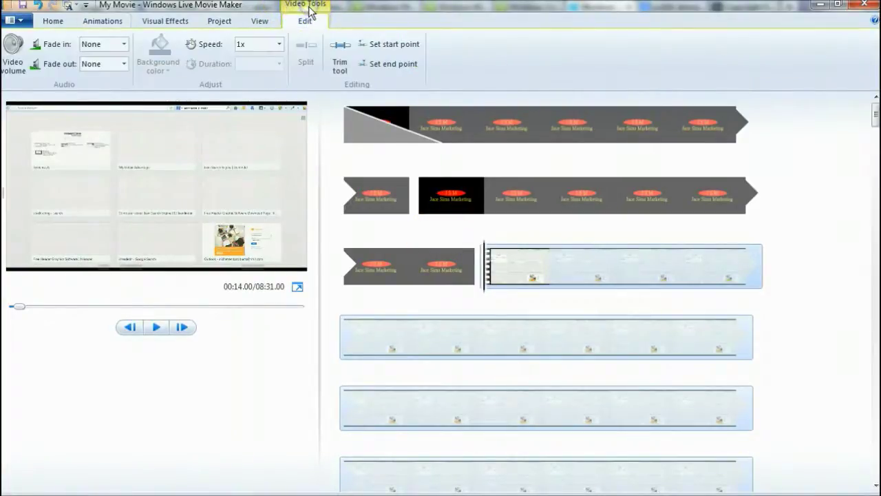
{"action": "left_click", "coordinate": [15, 55]}
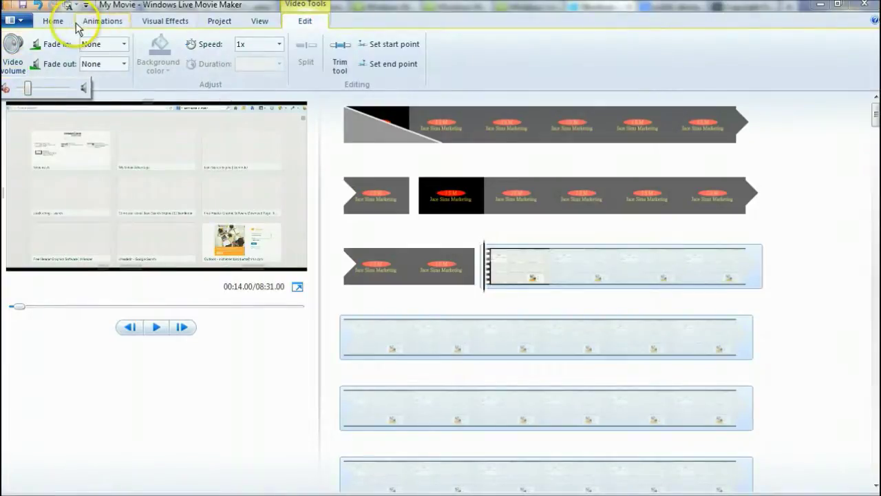
{"action": "left_click", "coordinate": [99, 22]}
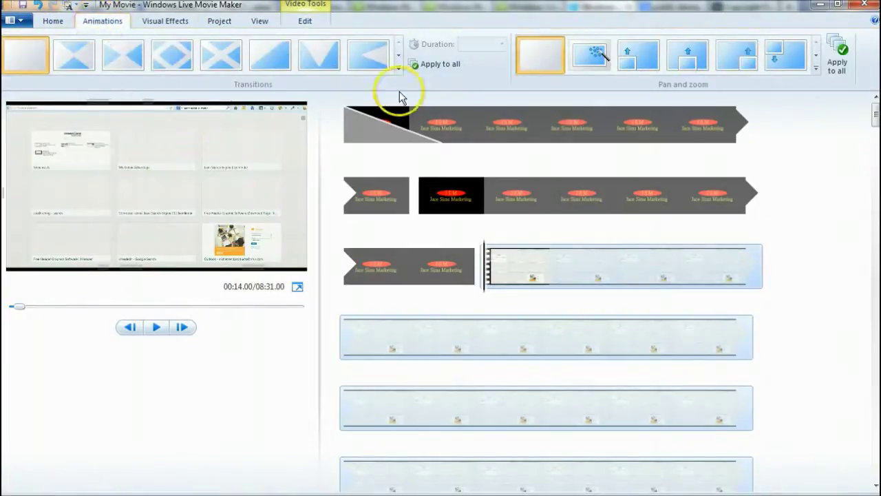
Apply a 1.50-second Blur - through black transition to the video3.avi clip
{"action": "left_click", "coordinate": [398, 56]}
{"action": "left_click", "coordinate": [399, 56]}
{"action": "left_click", "coordinate": [399, 41]}
{"action": "left_click", "coordinate": [220, 55]}
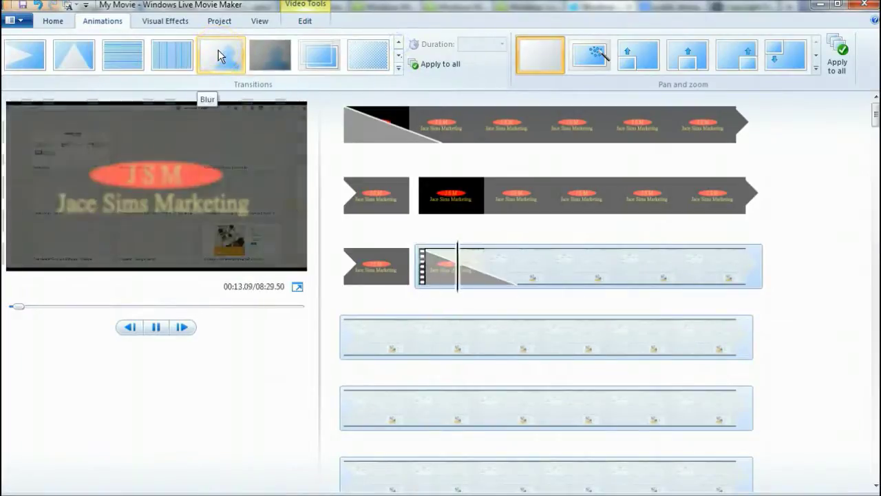
{"action": "left_click", "coordinate": [267, 53]}
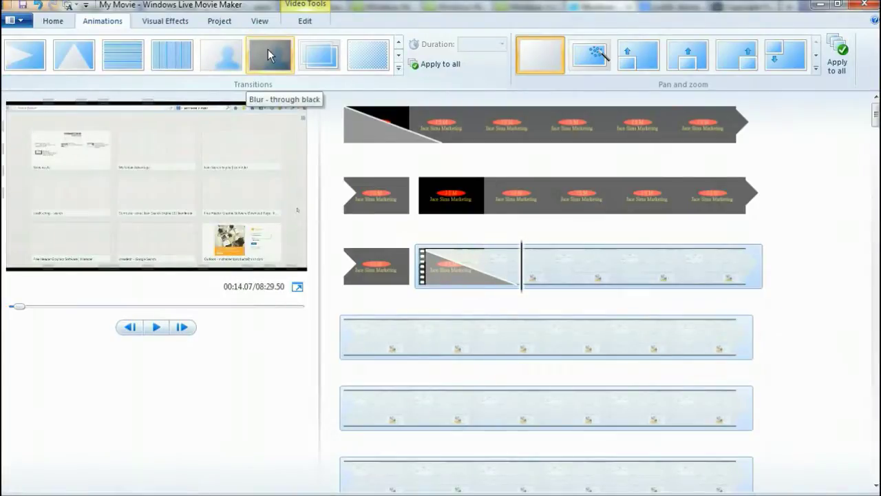
{"action": "left_click", "coordinate": [268, 54]}
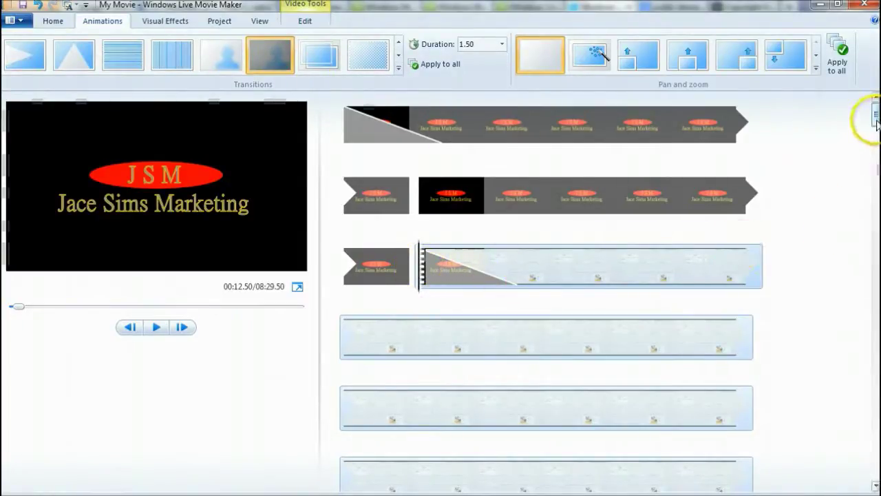
{"action": "left_click_drag", "start_coordinate": [877, 123], "coordinate": [869, 487]}
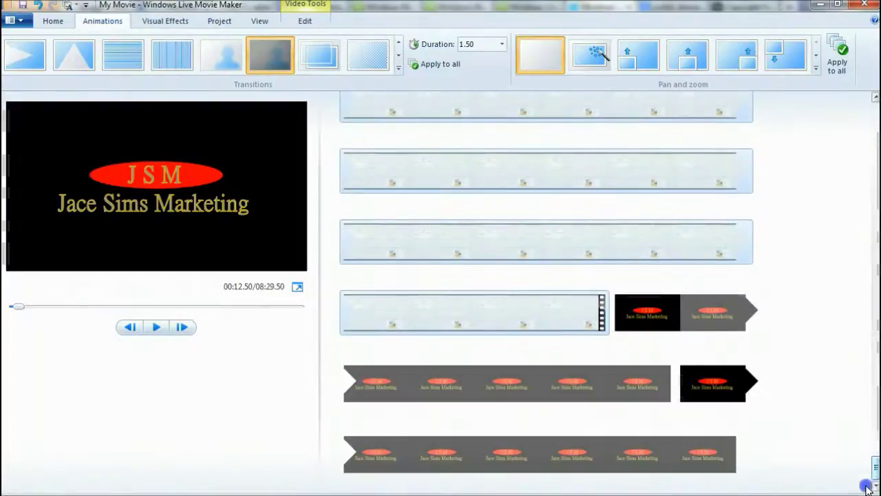
Give the closing intro graphic a 1.50-second Blur - through black transition, then play the ending from video3.avi
{"action": "left_click", "coordinate": [612, 314]}
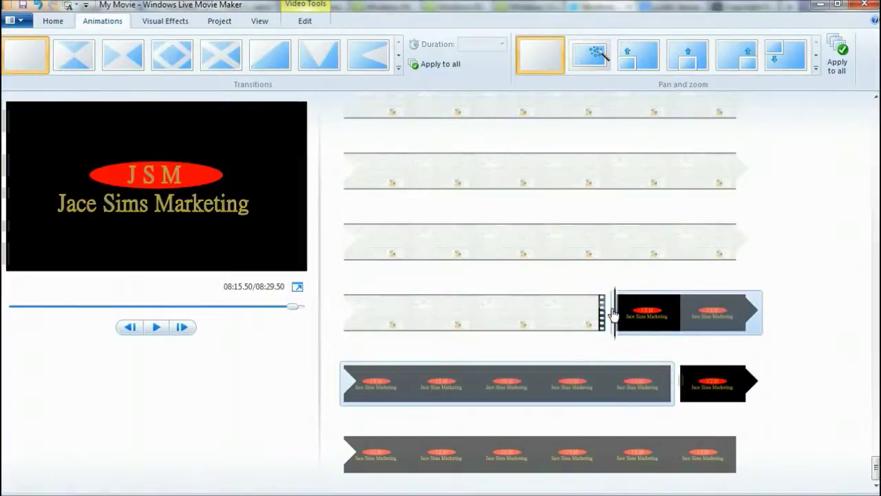
{"action": "left_click", "coordinate": [398, 56]}
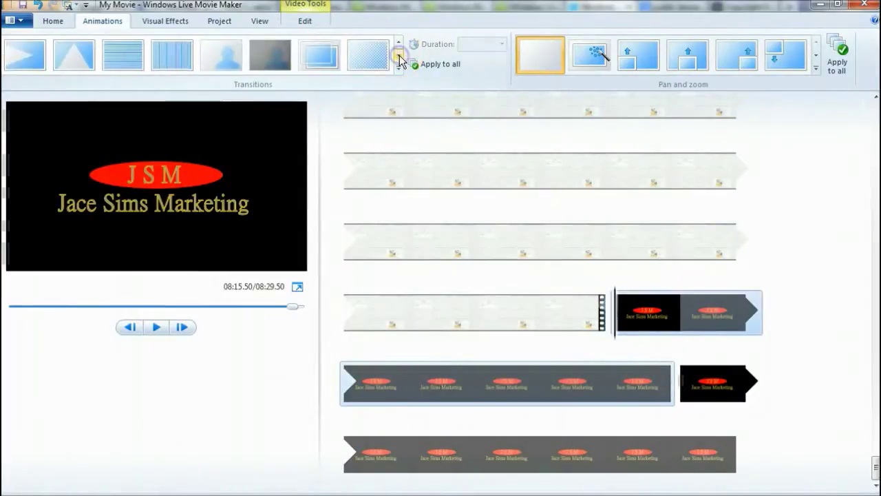
{"action": "left_click", "coordinate": [262, 57]}
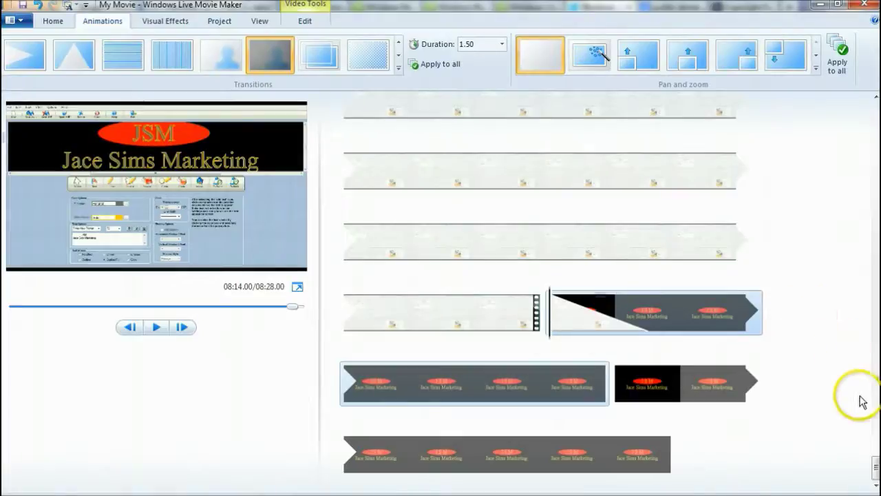
{"action": "left_click", "coordinate": [348, 307]}
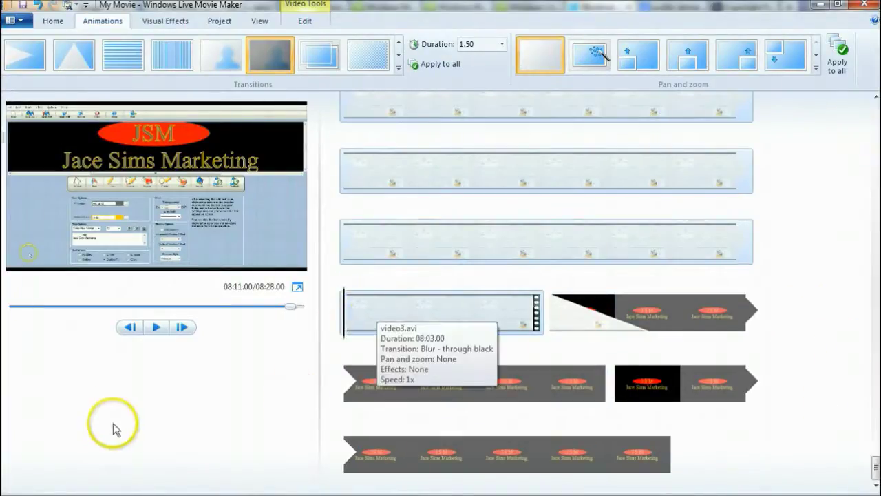
{"action": "left_click", "coordinate": [156, 328]}
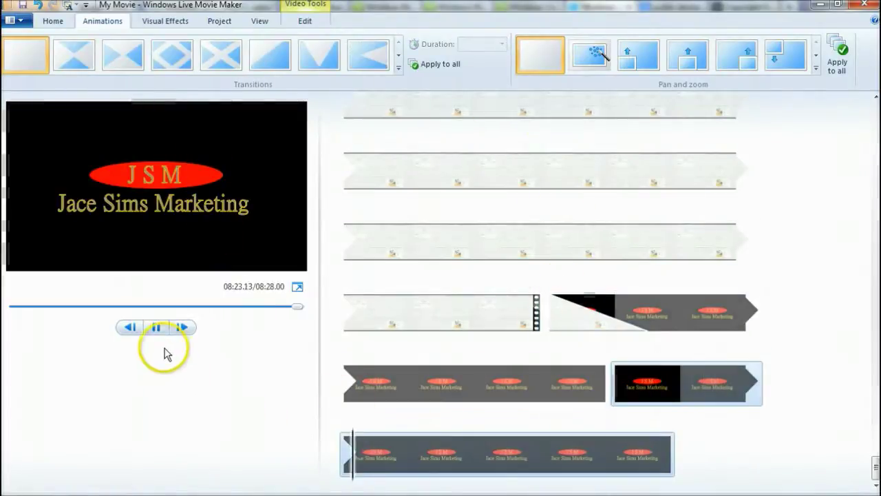
{"action": "left_click", "coordinate": [156, 328]}
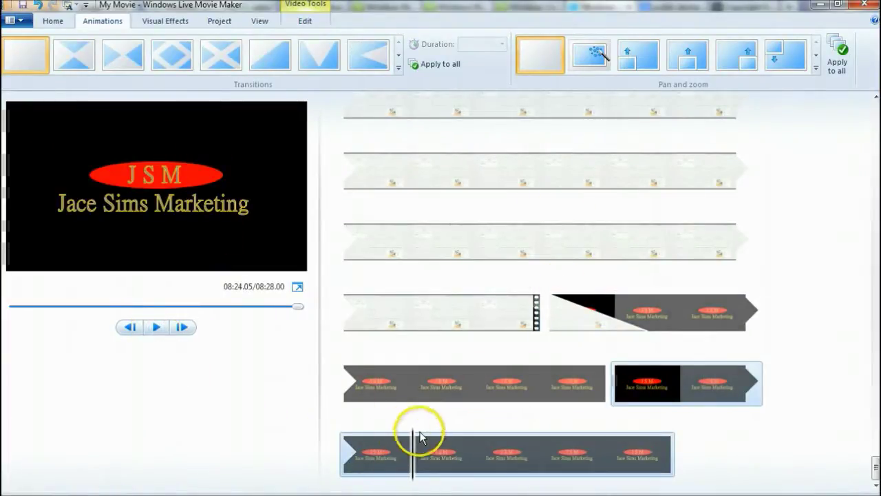
{"action": "left_click_drag", "start_coordinate": [876, 467], "coordinate": [803, 114]}
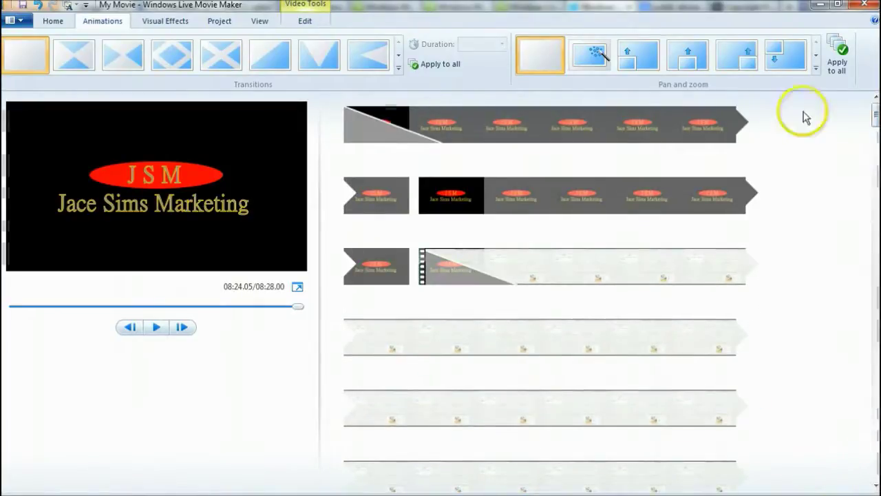
{"action": "left_click", "coordinate": [339, 123]}
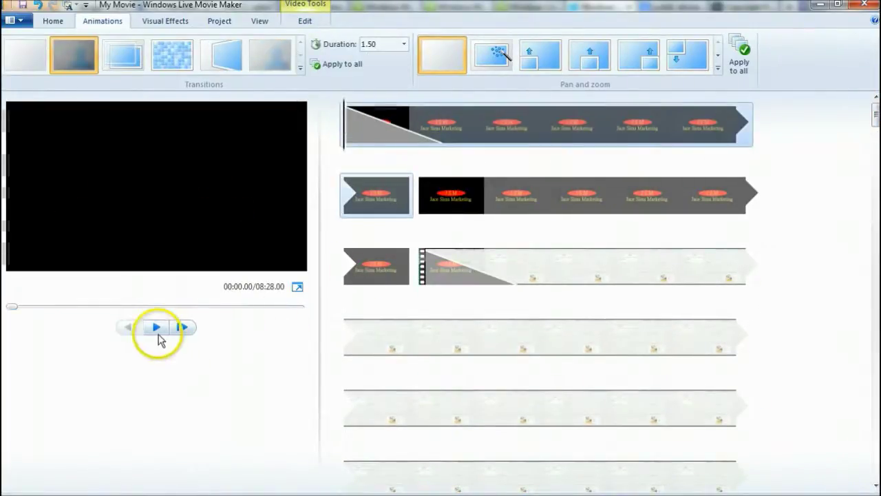
{"action": "left_click", "coordinate": [157, 328]}
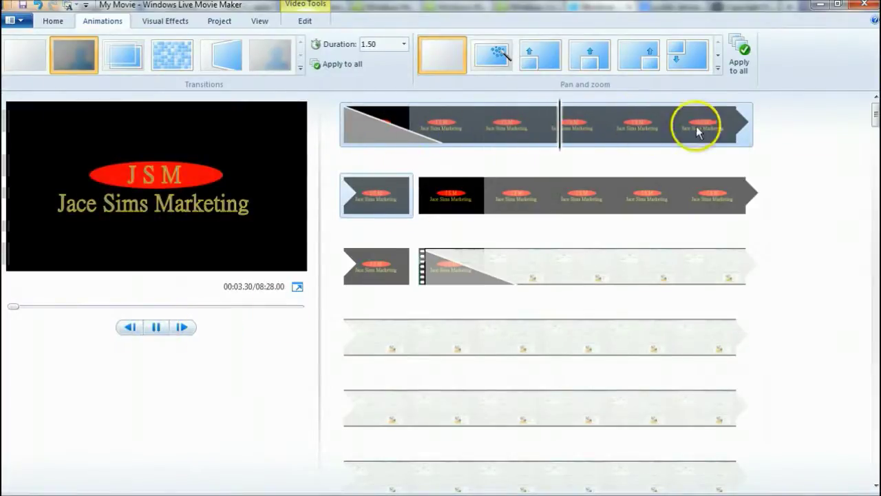
{"action": "left_click", "coordinate": [807, 285]}
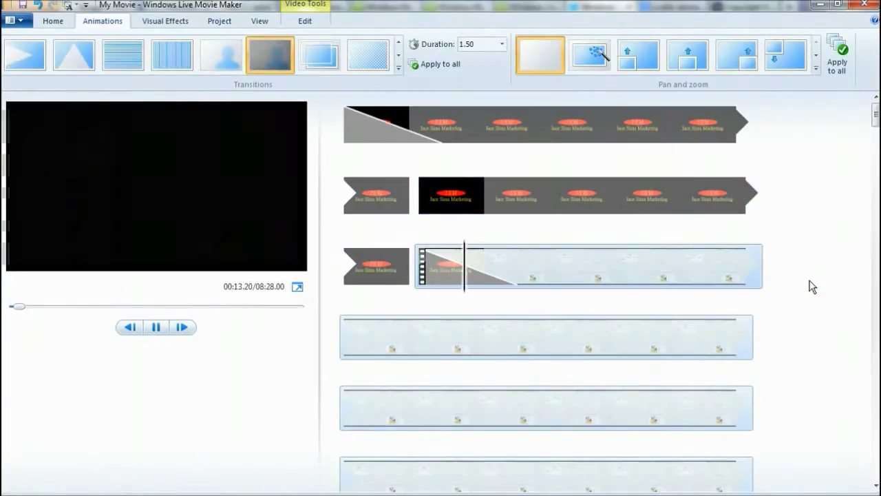
{"action": "left_click", "coordinate": [156, 328]}
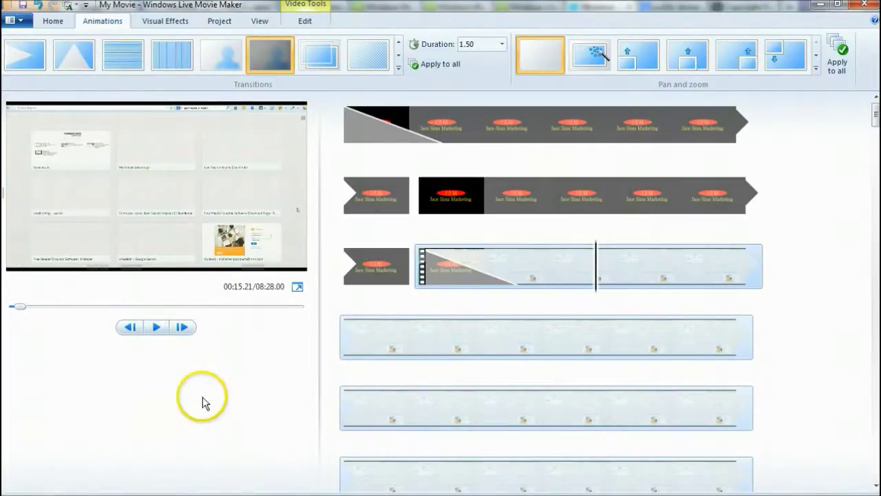
{"action": "left_click", "coordinate": [341, 123]}
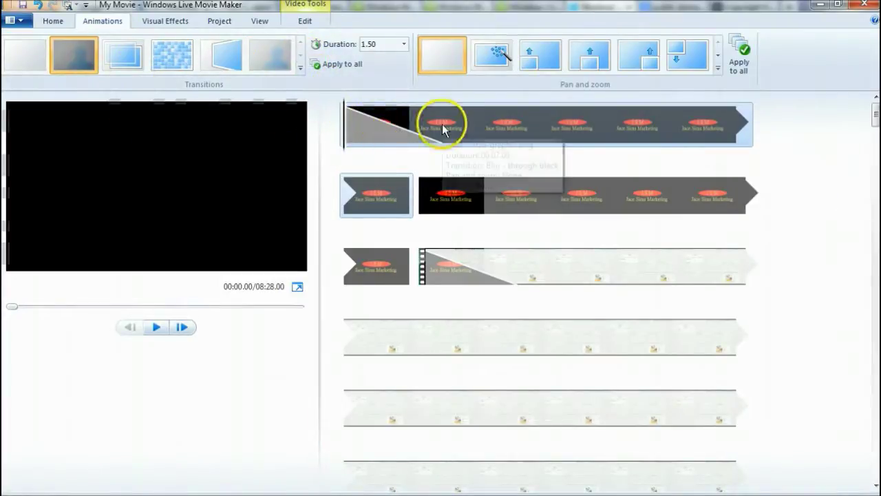
{"action": "left_click", "coordinate": [173, 53]}
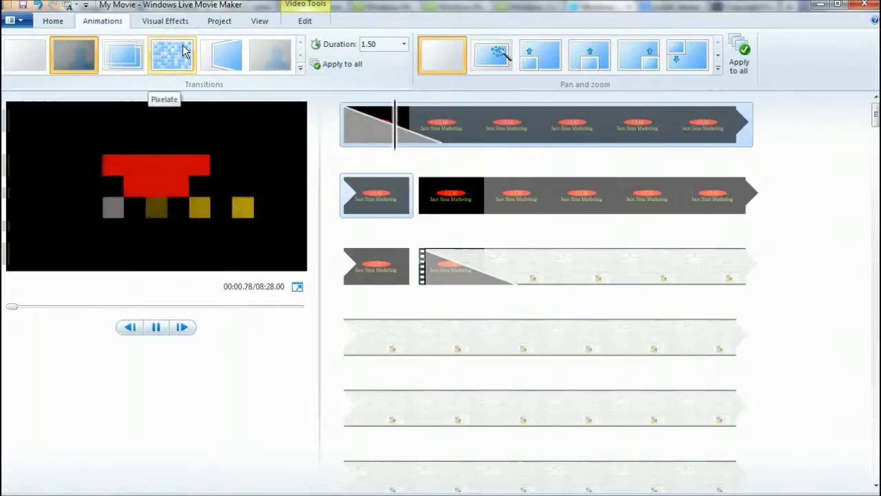
{"action": "left_click", "coordinate": [123, 69]}
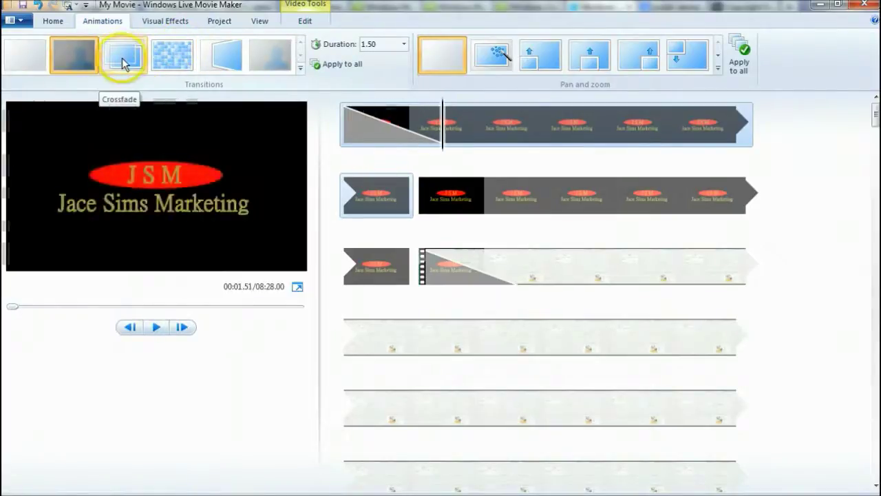
{"action": "left_click", "coordinate": [222, 44]}
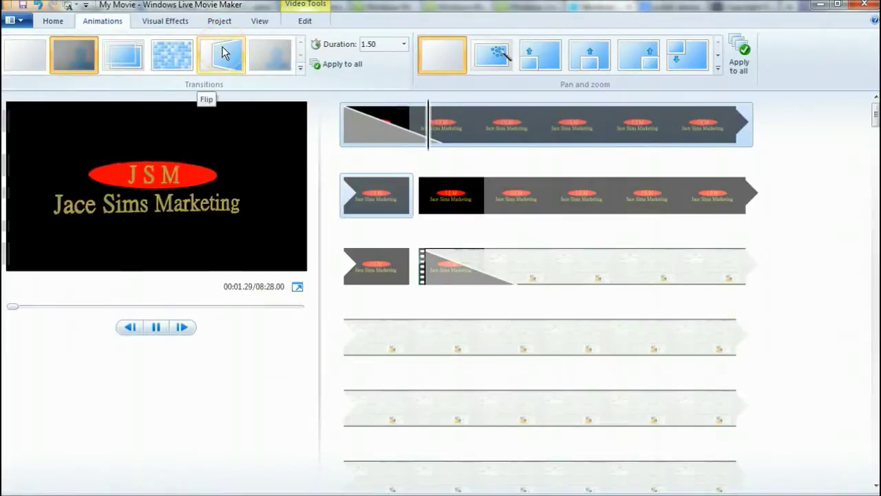
{"action": "left_click", "coordinate": [370, 89]}
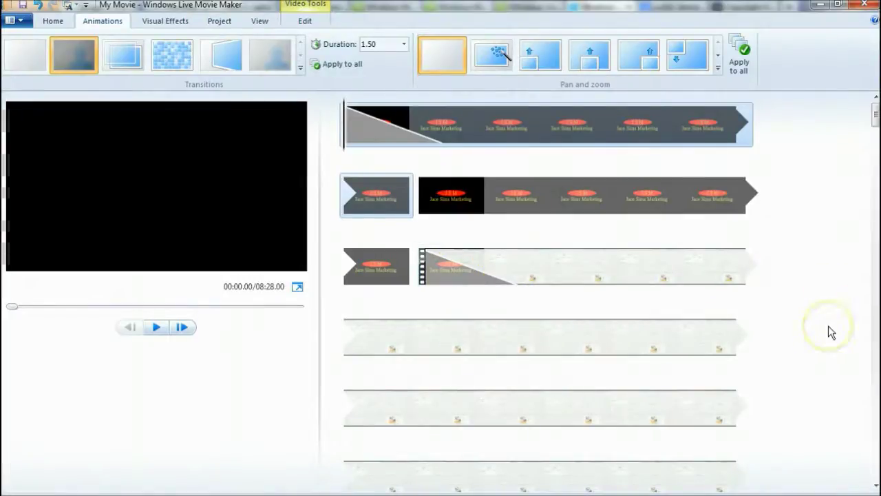
Save the project as My Movie.wlmp in the Desktop folder
{"action": "left_click", "coordinate": [21, 22]}
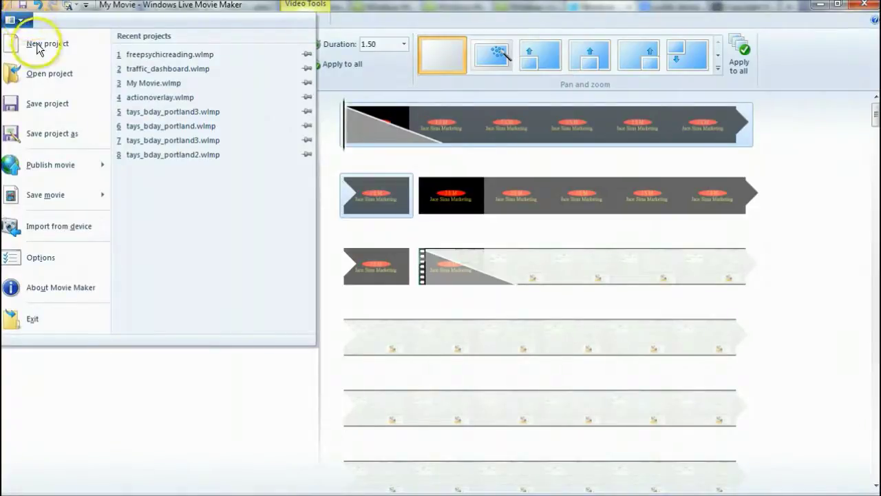
{"action": "left_click", "coordinate": [40, 103]}
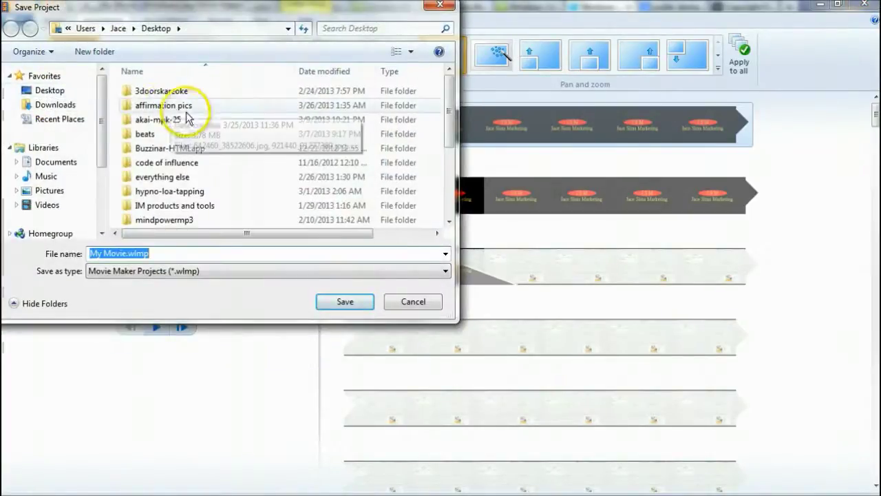
{"action": "left_click", "coordinate": [51, 90]}
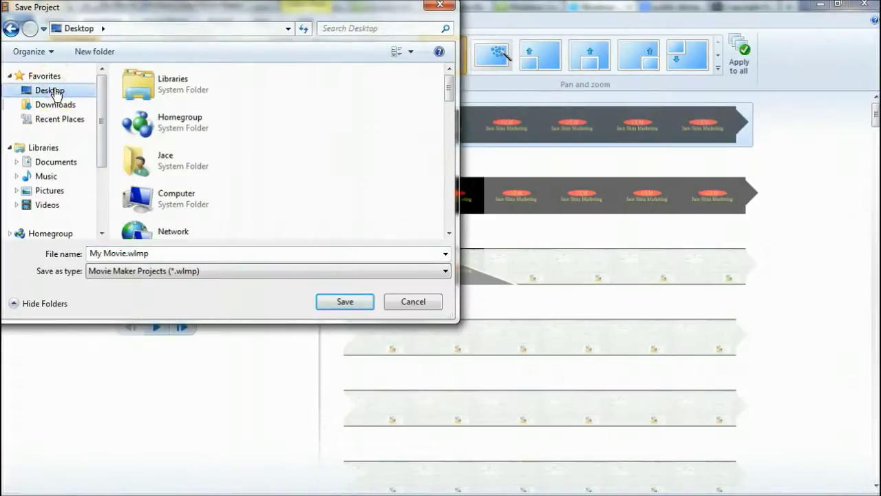
{"action": "left_click", "coordinate": [173, 252]}
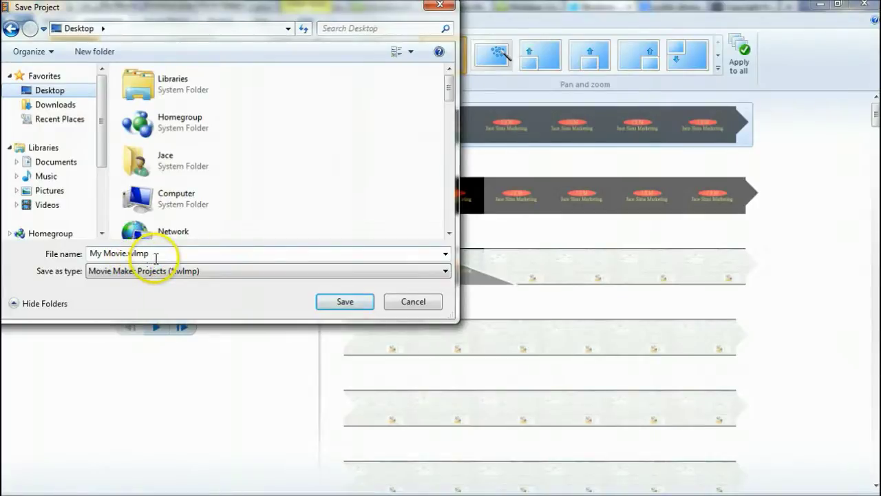
{"action": "mouse_move", "coordinate": [449, 84]}
{"action": "left_mouse_down"}
{"action": "mouse_move", "coordinate": [450, 146]}
{"action": "mouse_move", "coordinate": [450, 79]}
{"action": "left_mouse_up"}
{"action": "left_click", "coordinate": [37, 96]}
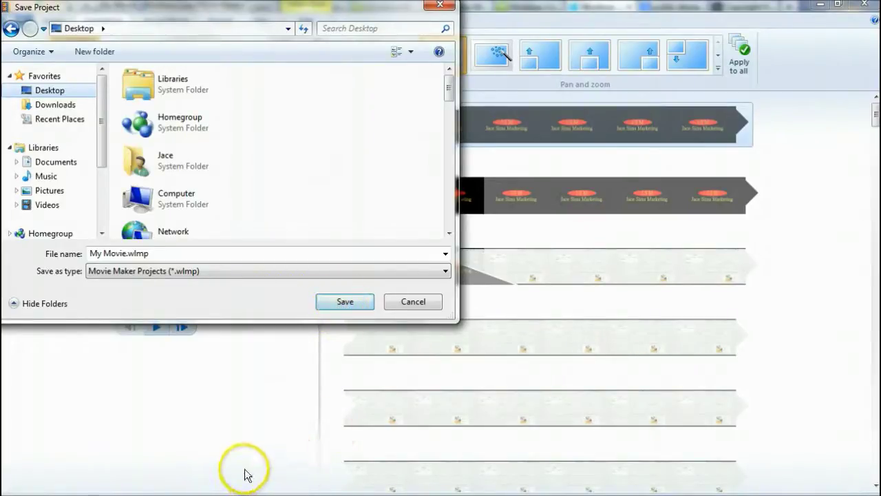
{"action": "left_click", "coordinate": [347, 301]}
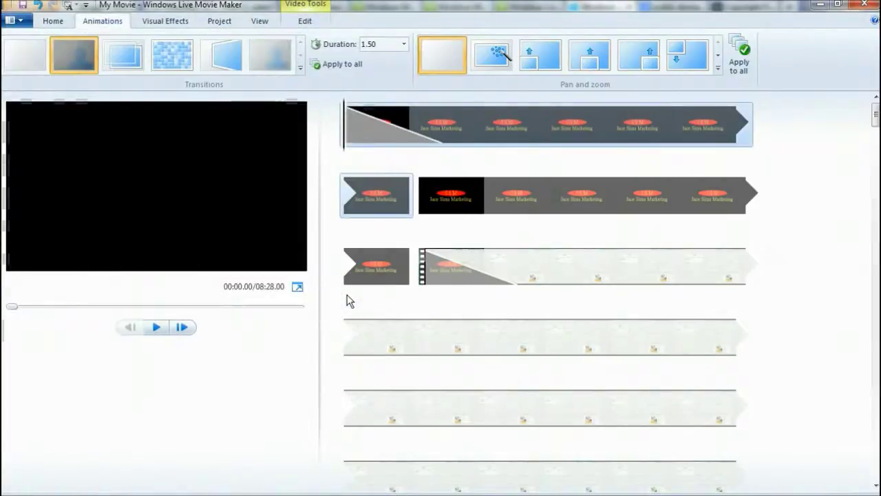